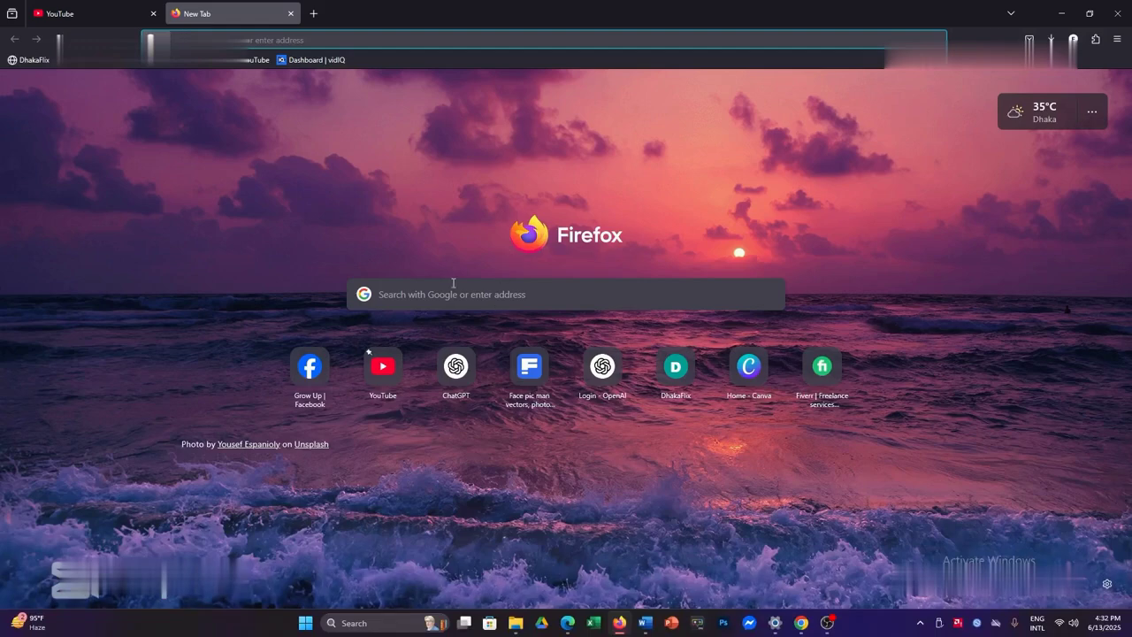
Open the Freepik website.
{"action": "left_click", "coordinate": [440, 294]}
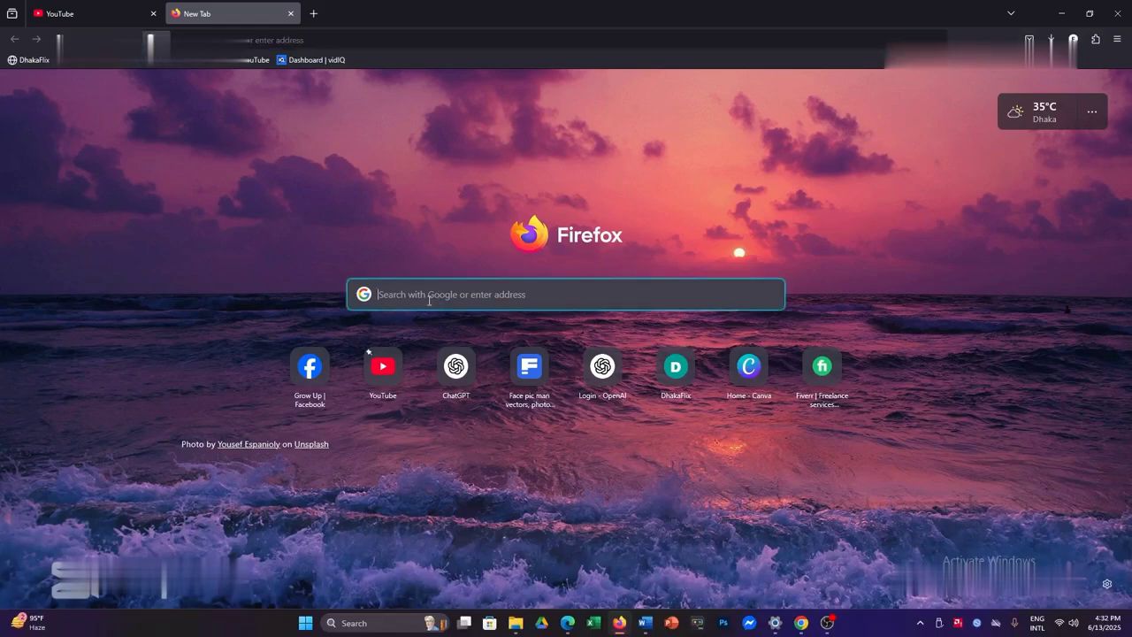
{"action": "type", "text": "freepik"}
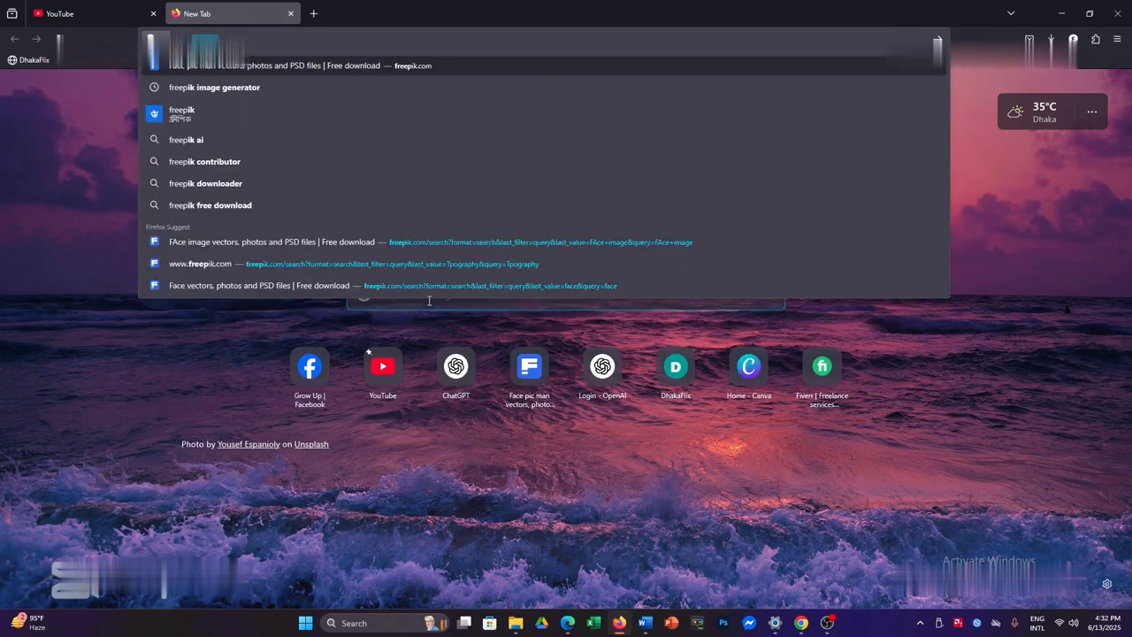
{"action": "key", "text": "Return"}
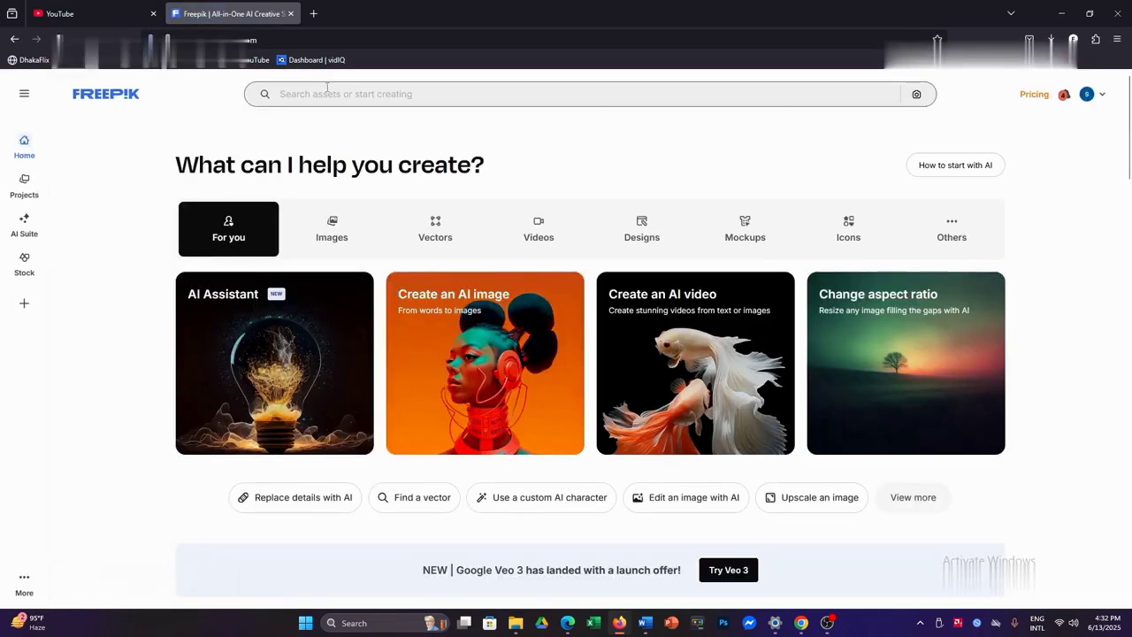
Search Freepik for "face pic man" and browse the portrait photo results.
{"action": "left_click", "coordinate": [321, 97]}
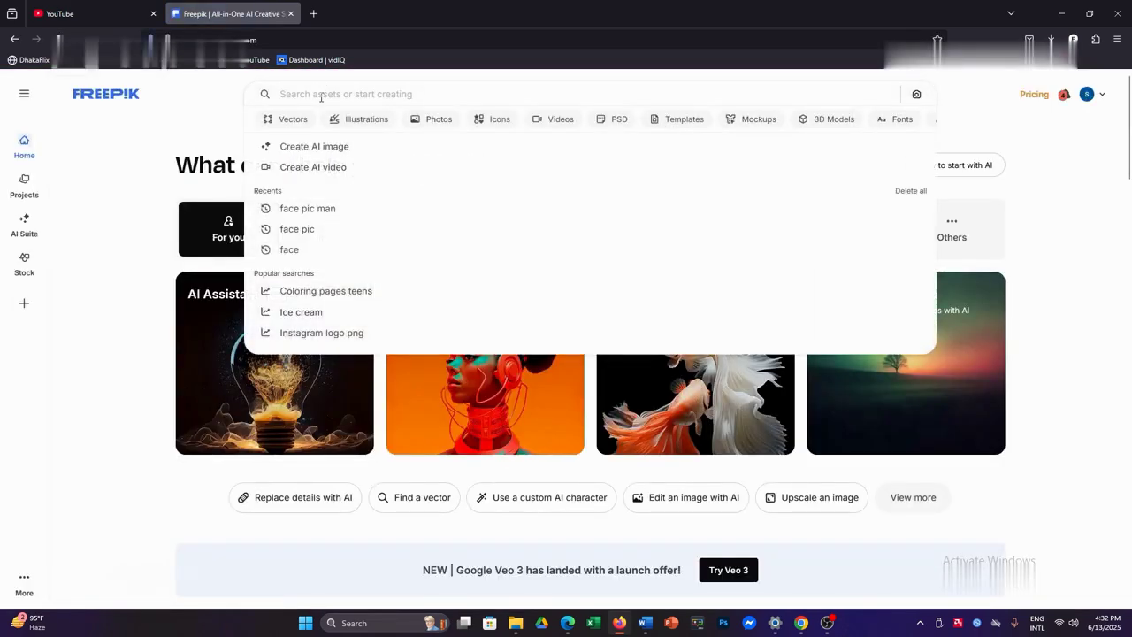
{"action": "type", "text": "face"}
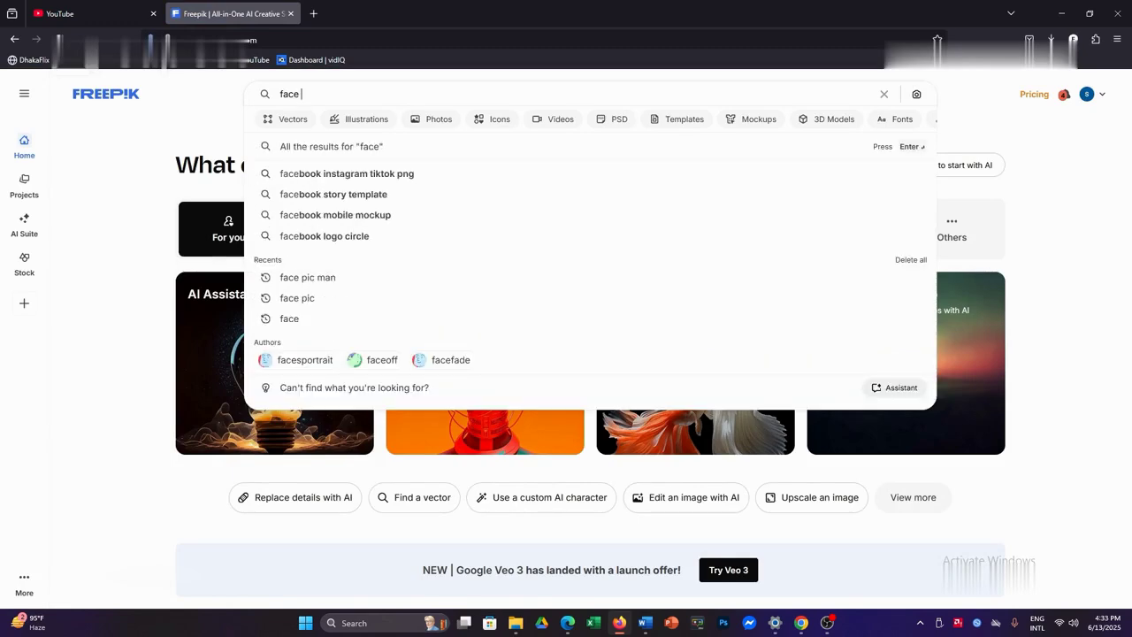
{"action": "type", "text": " pic man"}
{"action": "key", "text": "Return"}
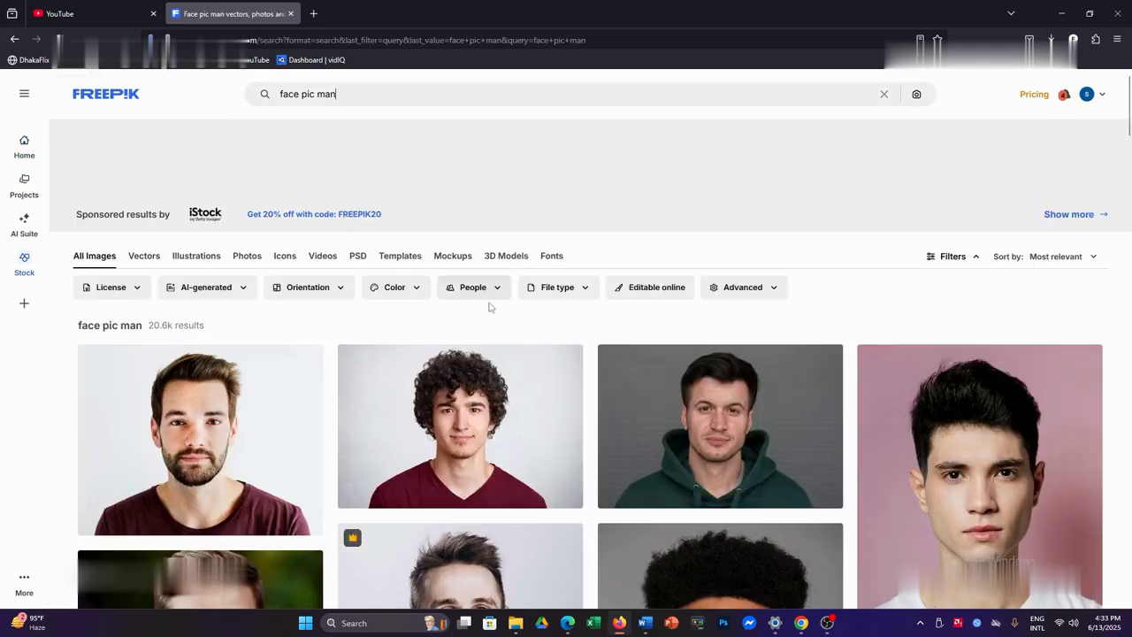
{"action": "scroll", "coordinate": [548, 304], "scroll_direction": "down", "scroll_amount": 3}
{"action": "scroll", "coordinate": [566, 309], "scroll_direction": "up", "scroll_amount": 1}
{"action": "scroll", "coordinate": [566, 305], "scroll_direction": "down", "scroll_amount": 1}
{"action": "scroll", "coordinate": [690, 296], "scroll_direction": "up", "scroll_amount": 2}
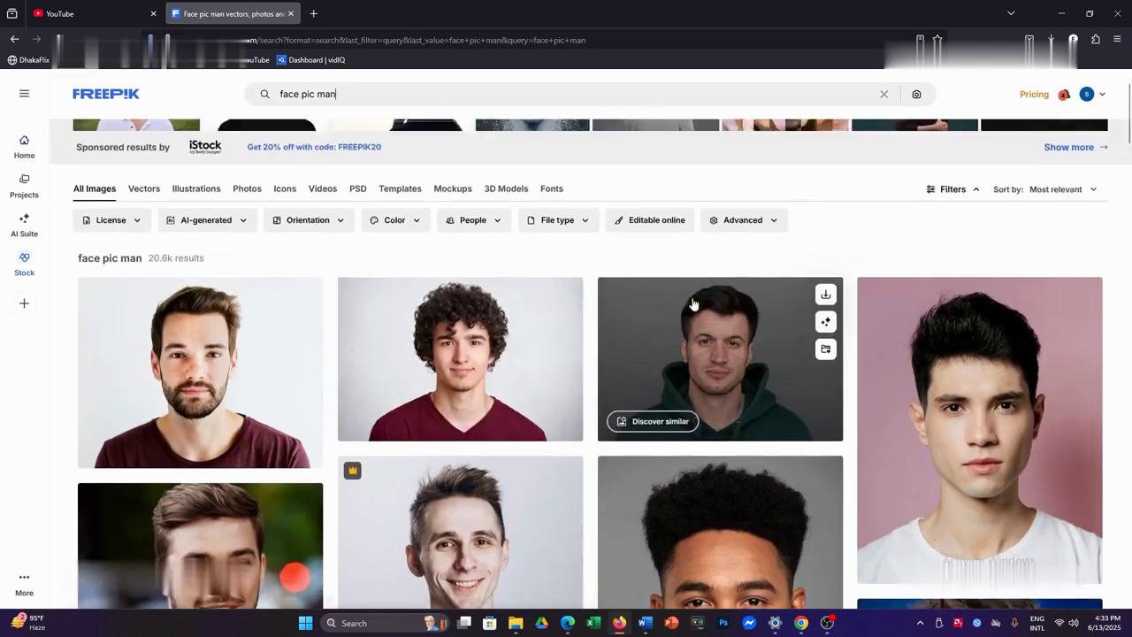
{"action": "scroll", "coordinate": [991, 292], "scroll_direction": "down", "scroll_amount": 3}
{"action": "scroll", "coordinate": [1017, 286], "scroll_direction": "up", "scroll_amount": 2}
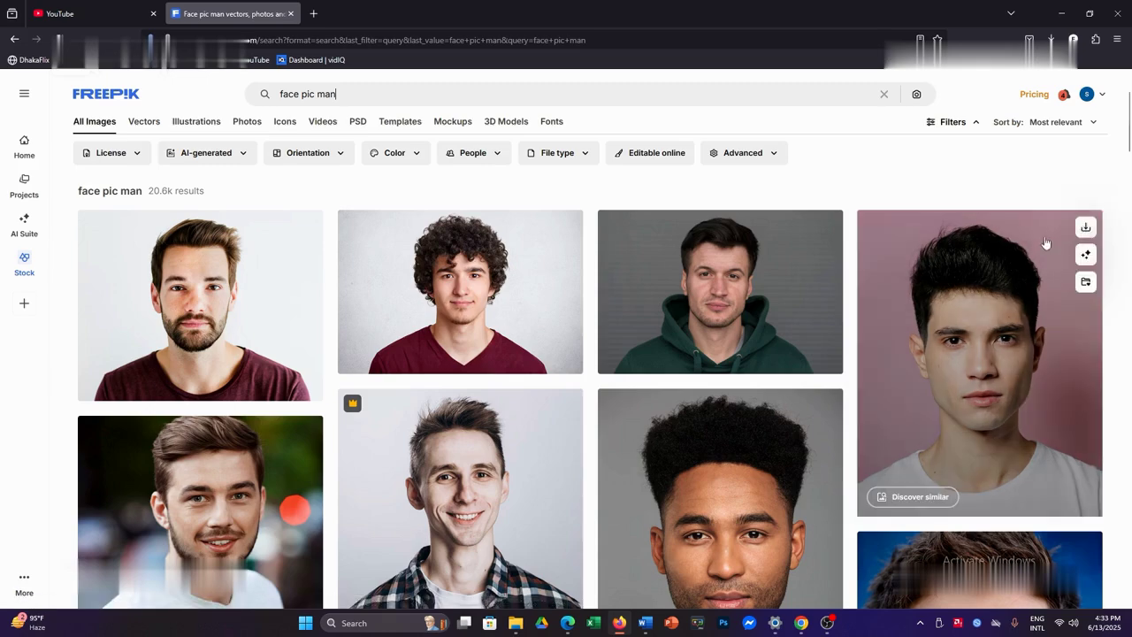
Switch to Photoshop and open front-view-man-posing from Downloads, discarding the embedded color profile.
{"action": "left_click", "coordinate": [1061, 14]}
{"action": "left_click", "coordinate": [724, 623]}
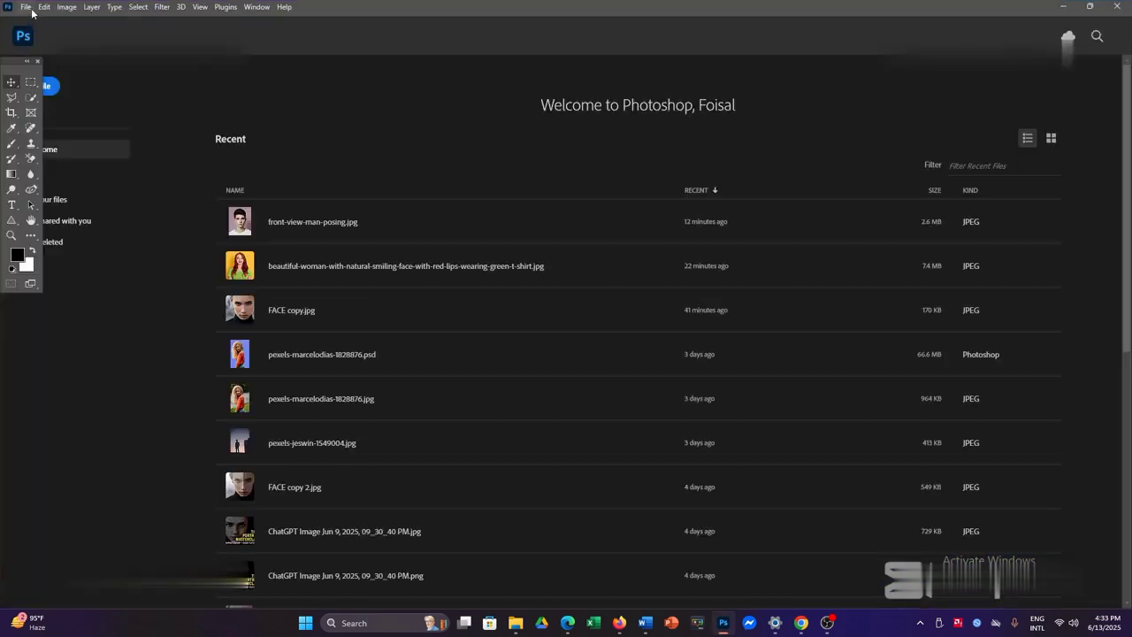
{"action": "left_click", "coordinate": [25, 6]}
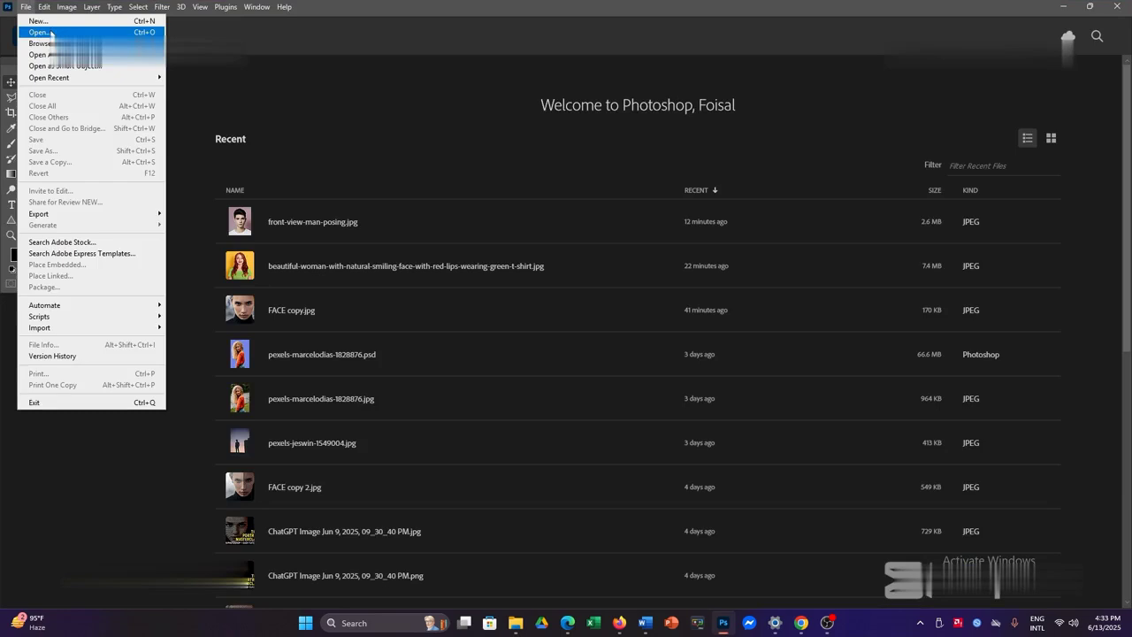
{"action": "left_click", "coordinate": [51, 34]}
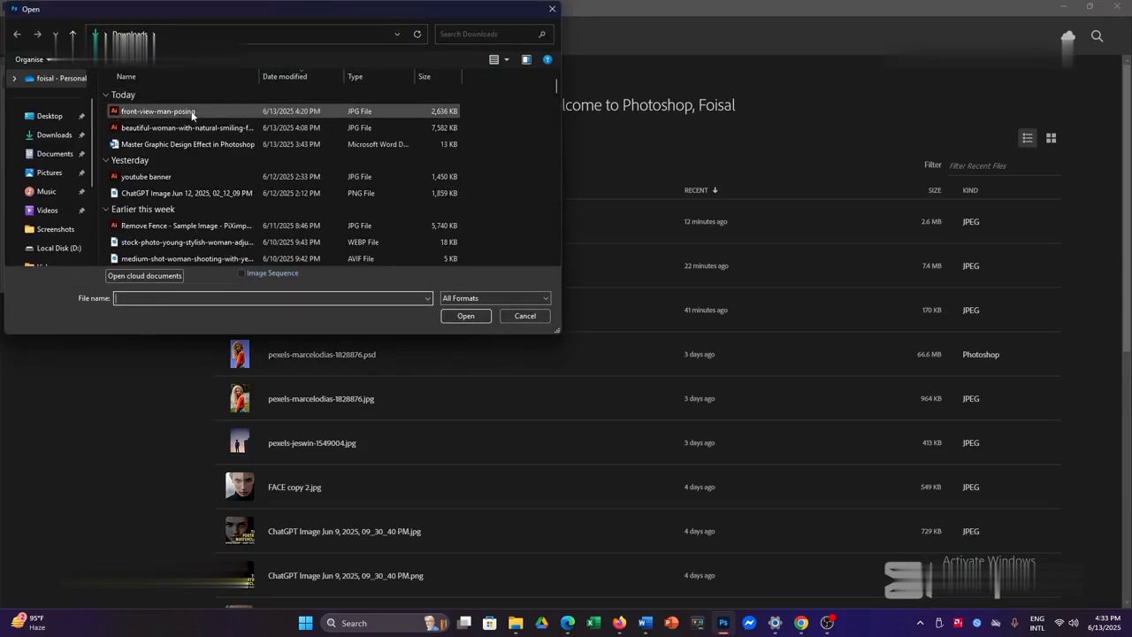
{"action": "left_click", "coordinate": [77, 135]}
{"action": "left_click", "coordinate": [146, 111]}
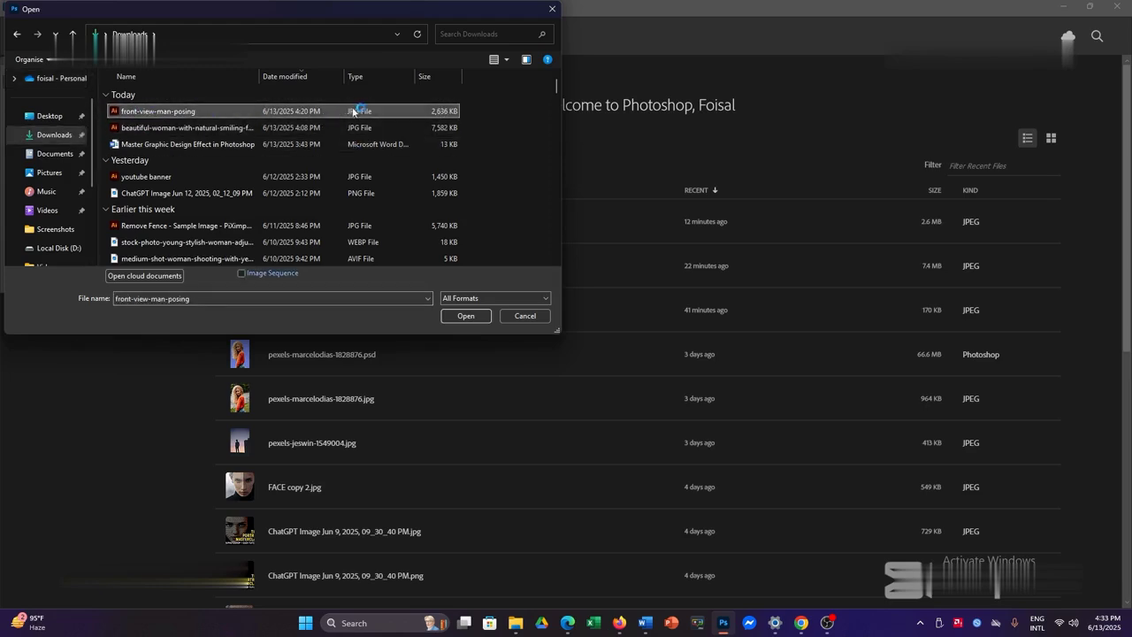
{"action": "left_click", "coordinate": [466, 317]}
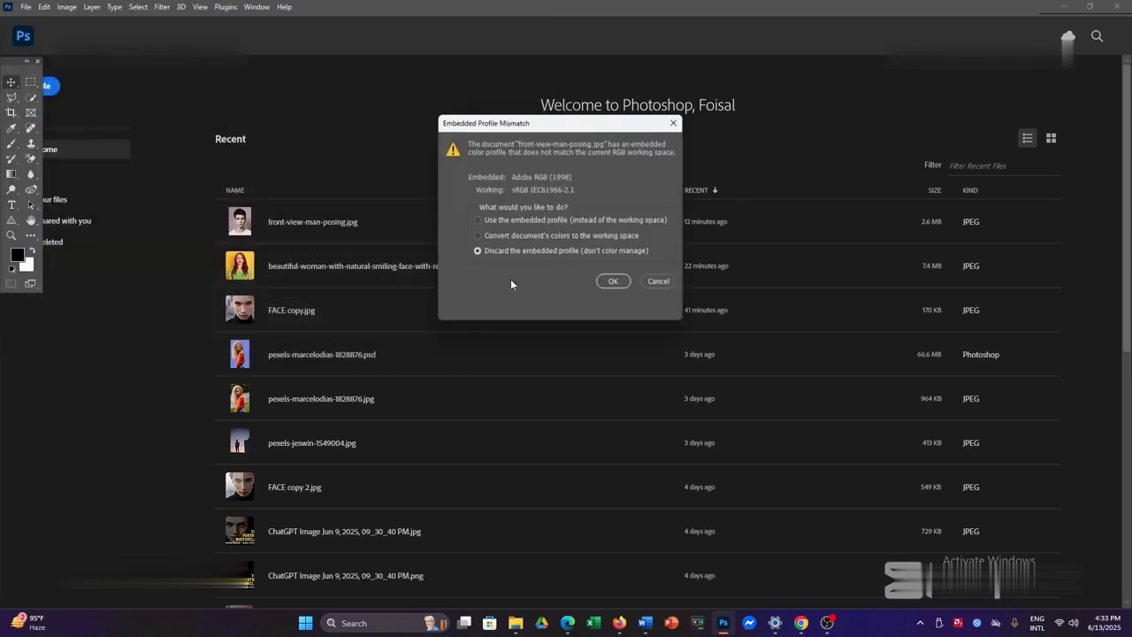
{"action": "left_click", "coordinate": [614, 283]}
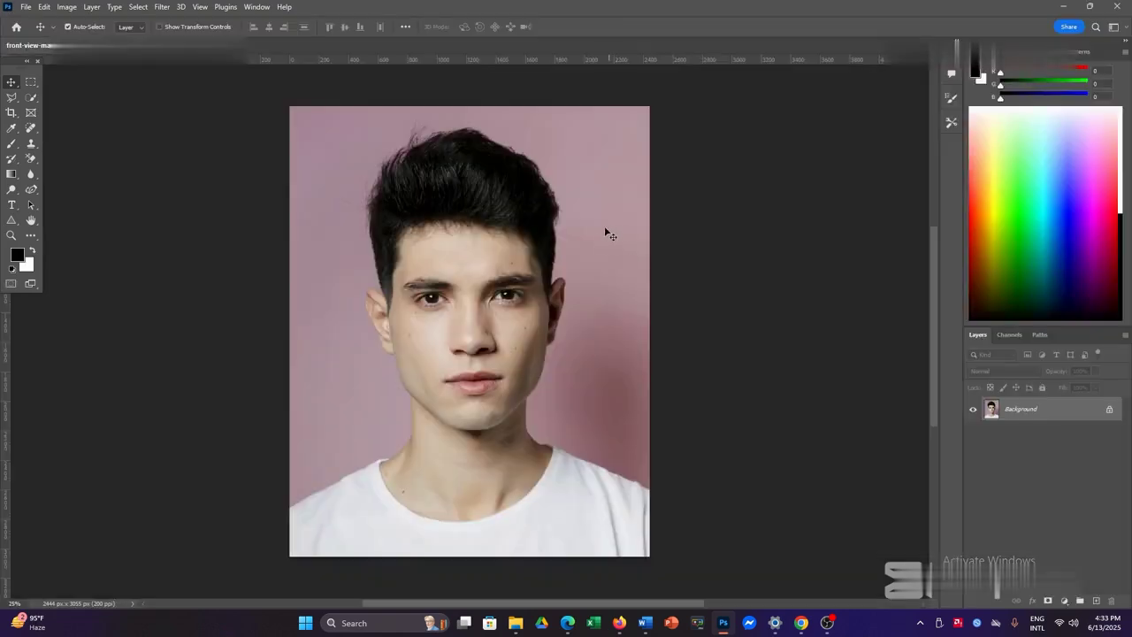
Crop the portrait to about 2308 x 2639 px, trimming the lower shirt area and a thin strip along the left edge.
{"action": "left_click", "coordinate": [12, 112]}
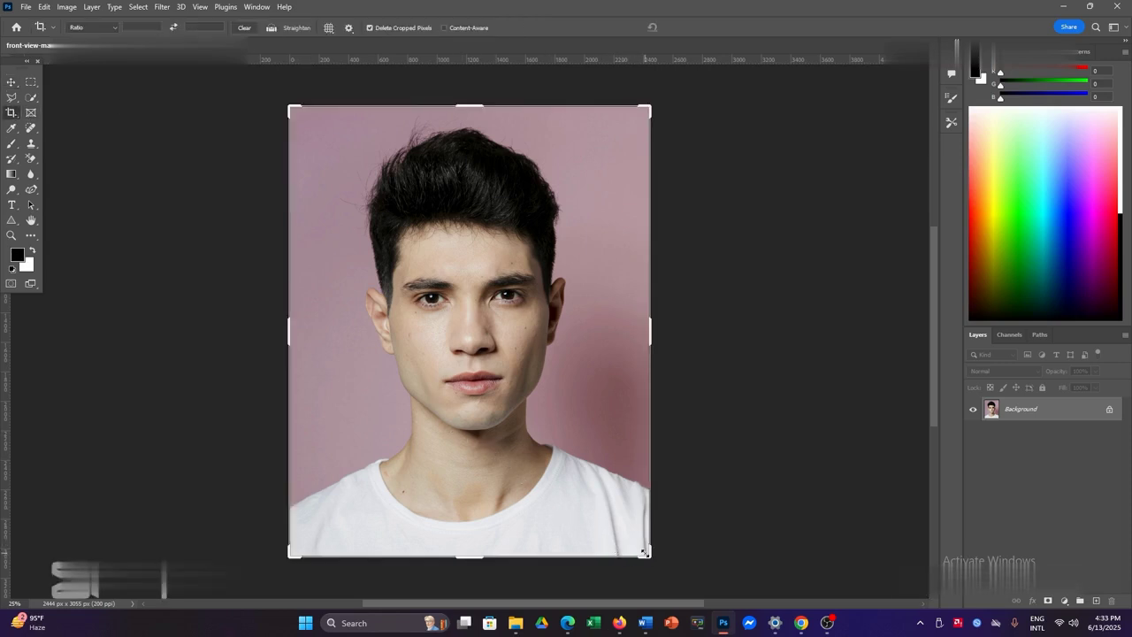
{"action": "left_click_drag", "start_coordinate": [645, 553], "coordinate": [639, 511]}
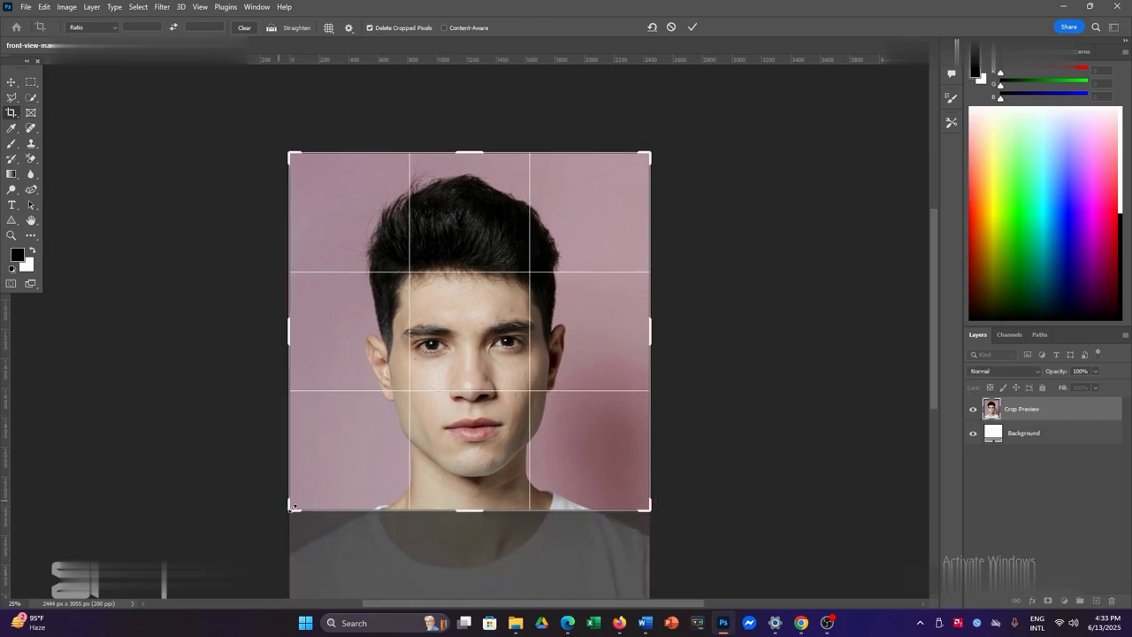
{"action": "mouse_move", "coordinate": [284, 509]}
{"action": "left_mouse_down"}
{"action": "mouse_move", "coordinate": [301, 496]}
{"action": "mouse_move", "coordinate": [293, 524]}
{"action": "left_mouse_up"}
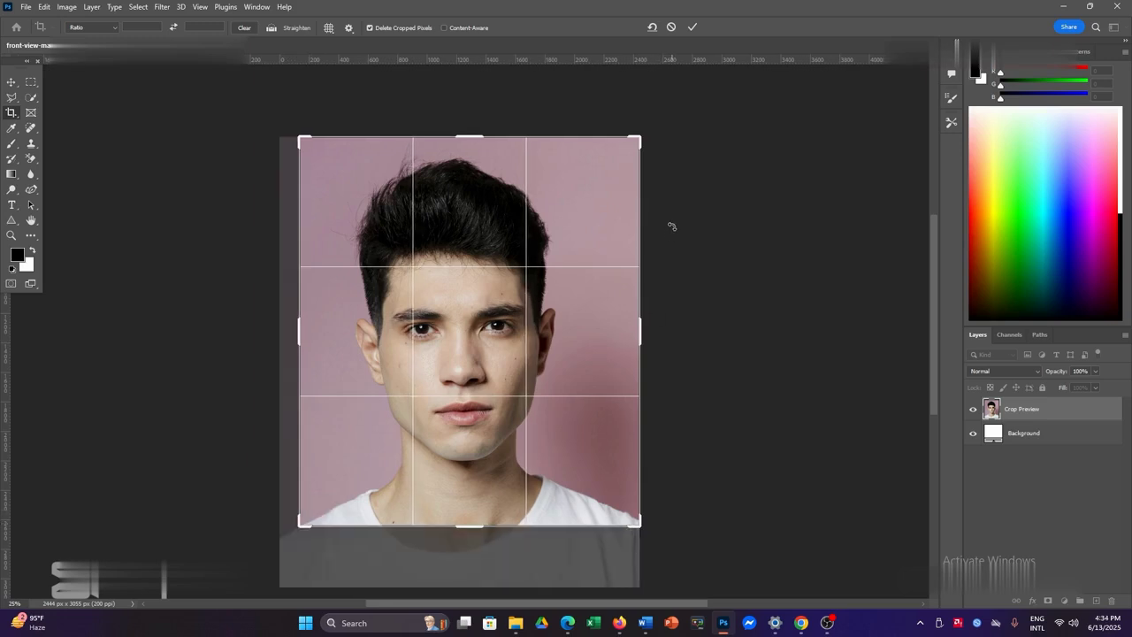
{"action": "key", "text": "Return"}
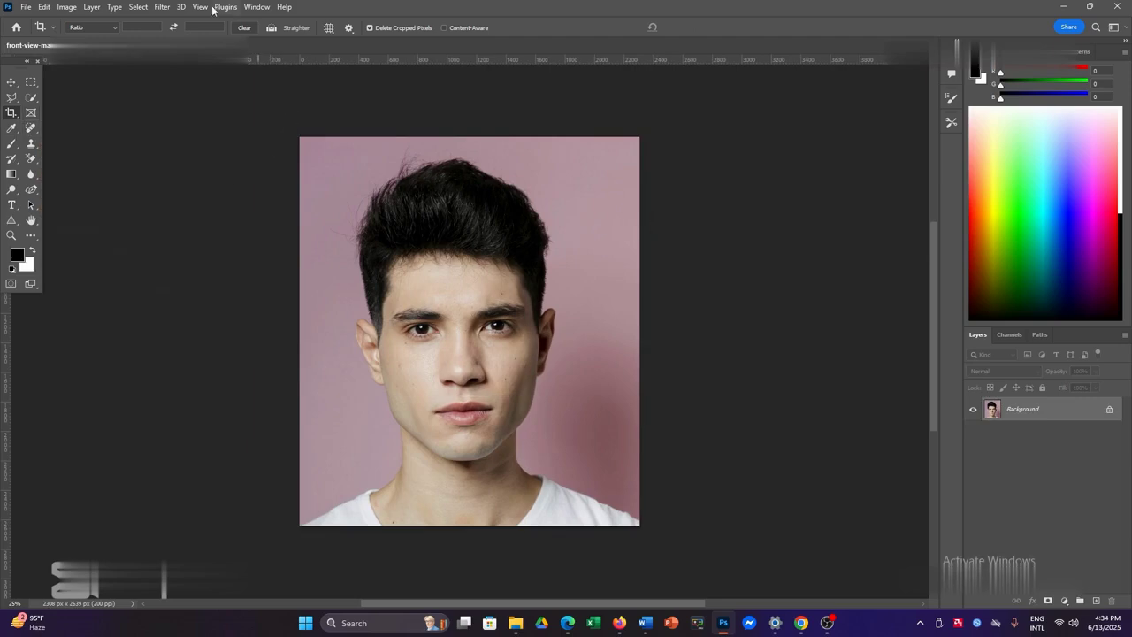
Select the man with the Subject selection and copy him onto a new layer.
{"action": "left_click", "coordinate": [139, 7]}
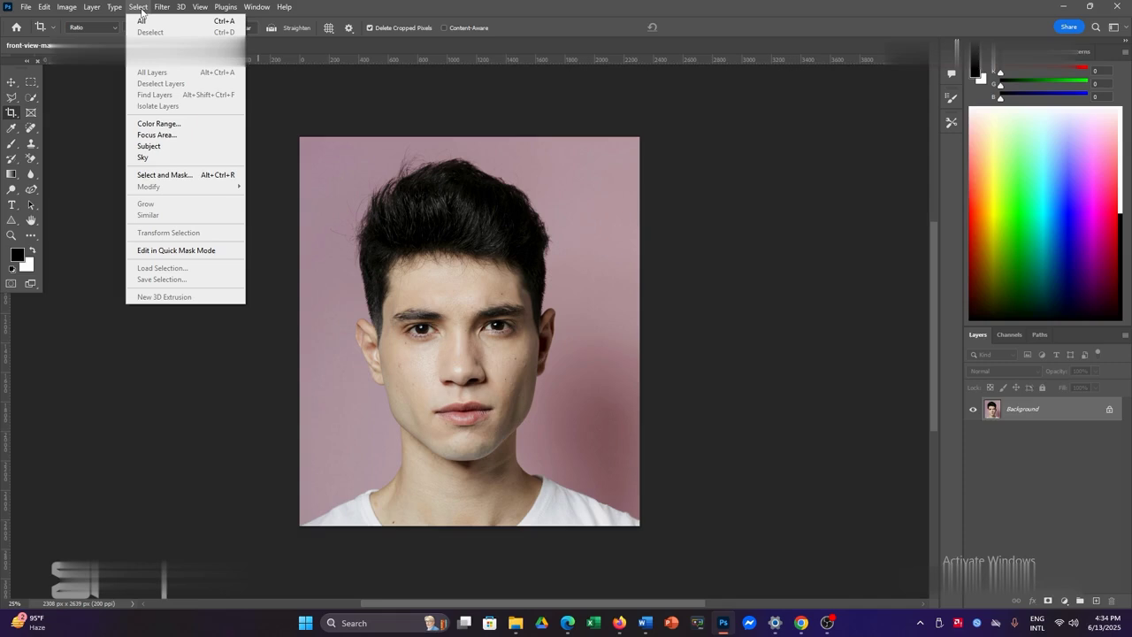
{"action": "left_click", "coordinate": [156, 149]}
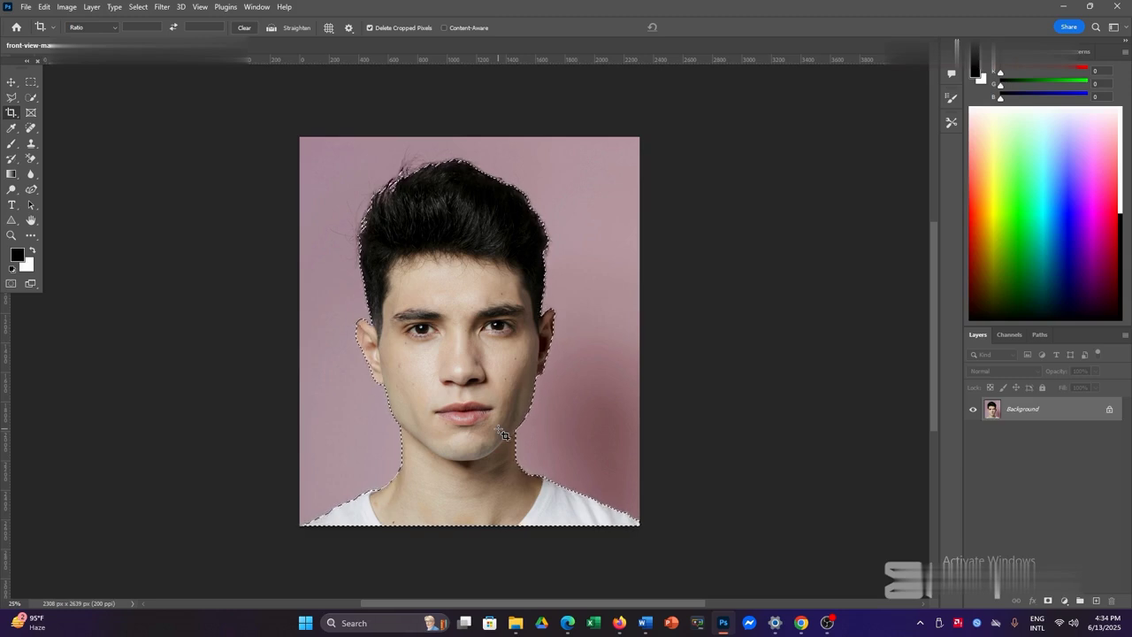
{"action": "key", "text": "ctrl+j"}
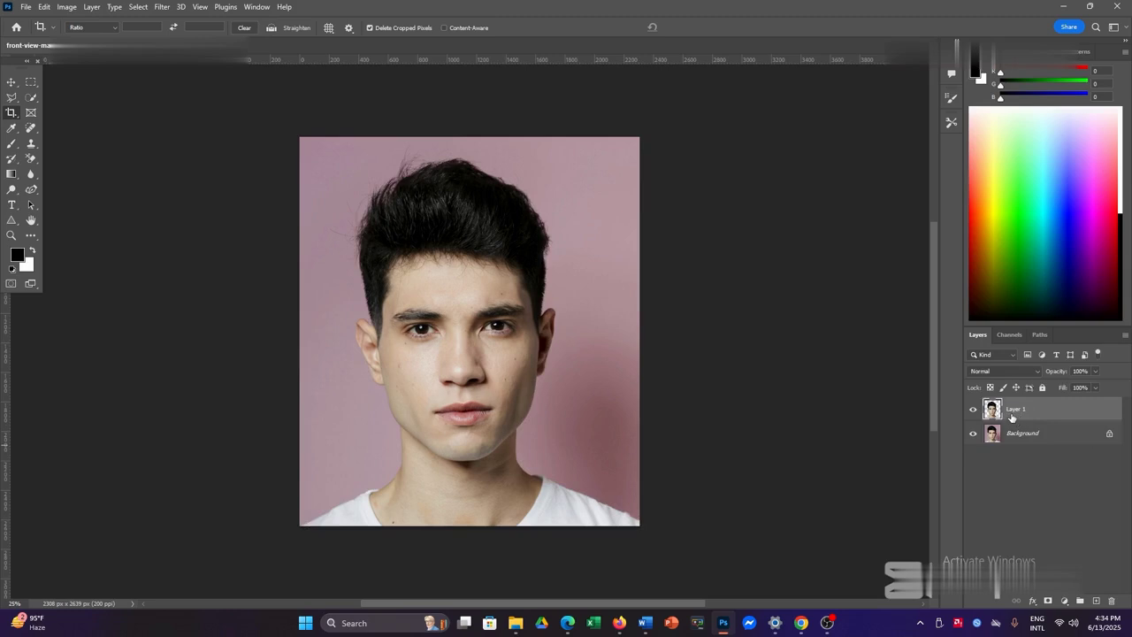
Add a new layer filled with black and place it beneath the man's cutout layer.
{"action": "left_click", "coordinate": [1096, 601]}
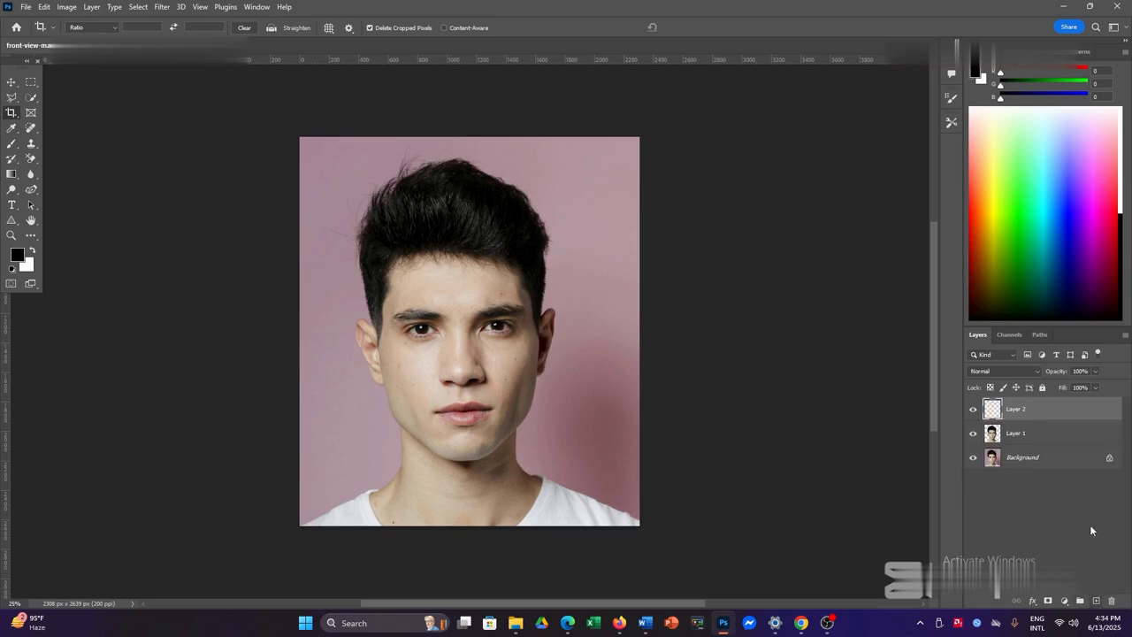
{"action": "left_click", "coordinate": [17, 257]}
{"action": "left_click", "coordinate": [377, 399]}
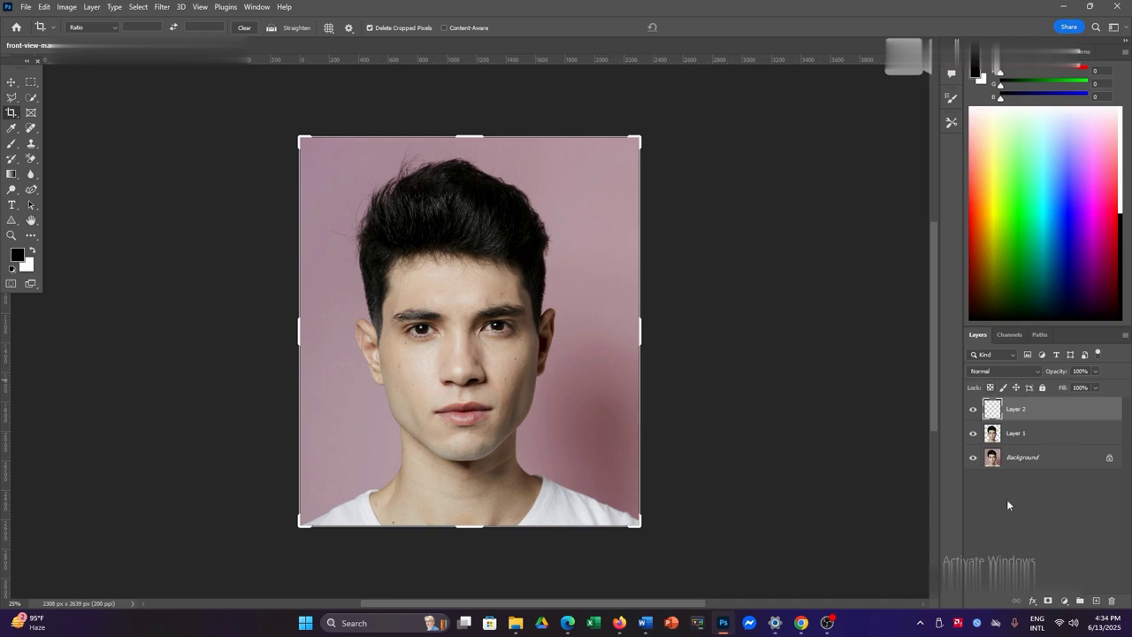
{"action": "key", "text": "alt+BackSpace"}
{"action": "left_click_drag", "start_coordinate": [1009, 411], "coordinate": [1013, 439]}
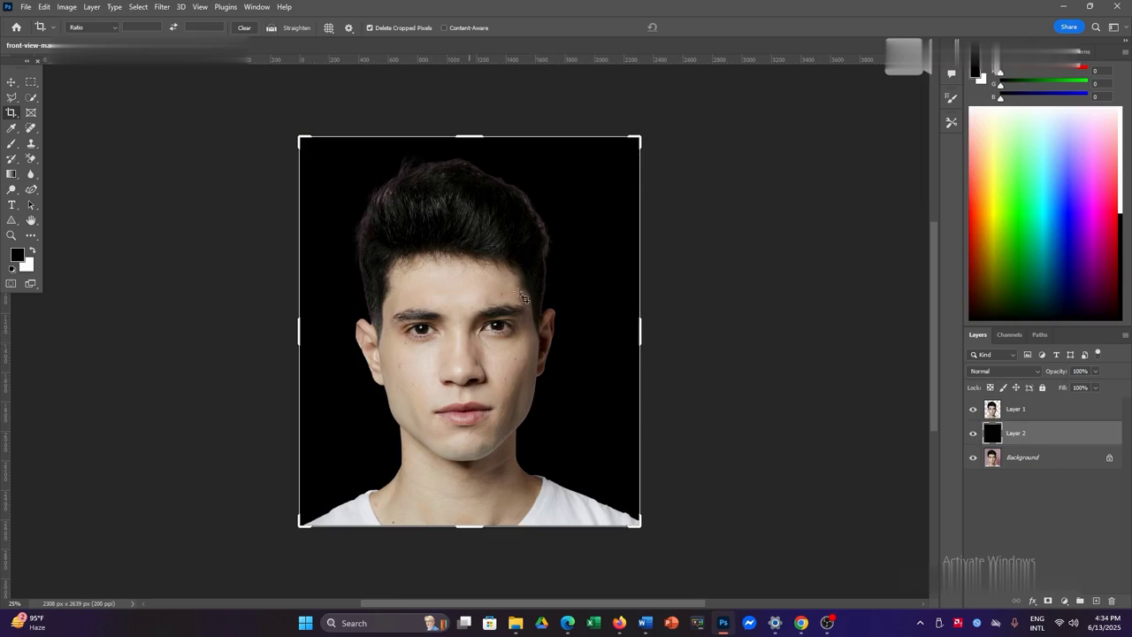
{"action": "left_click", "coordinate": [750, 385]}
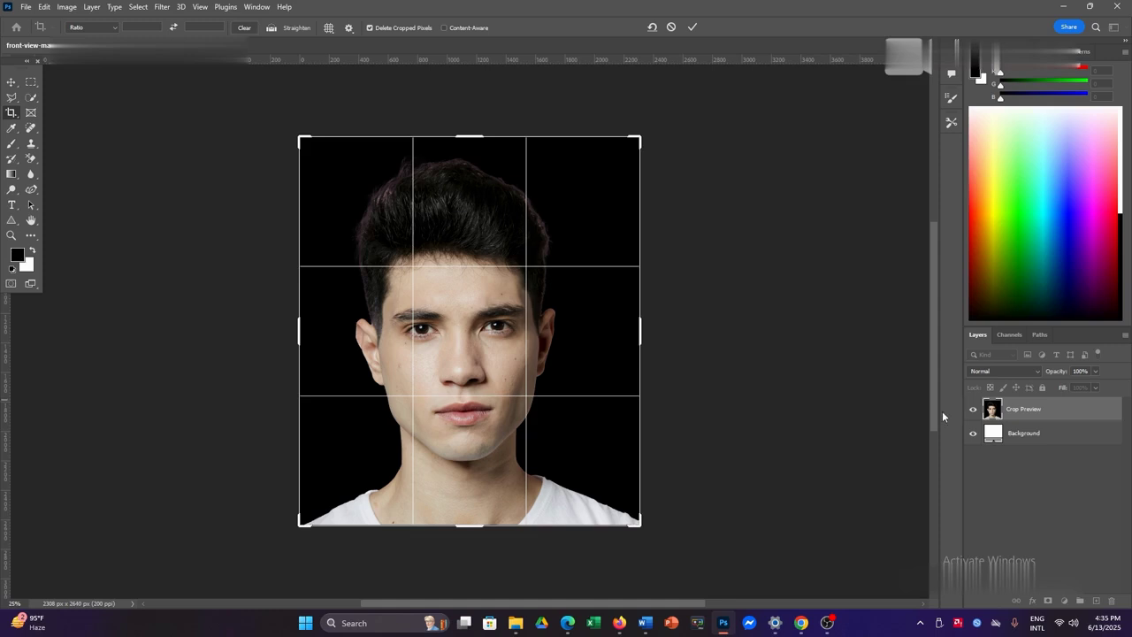
{"action": "key", "text": "Escape"}
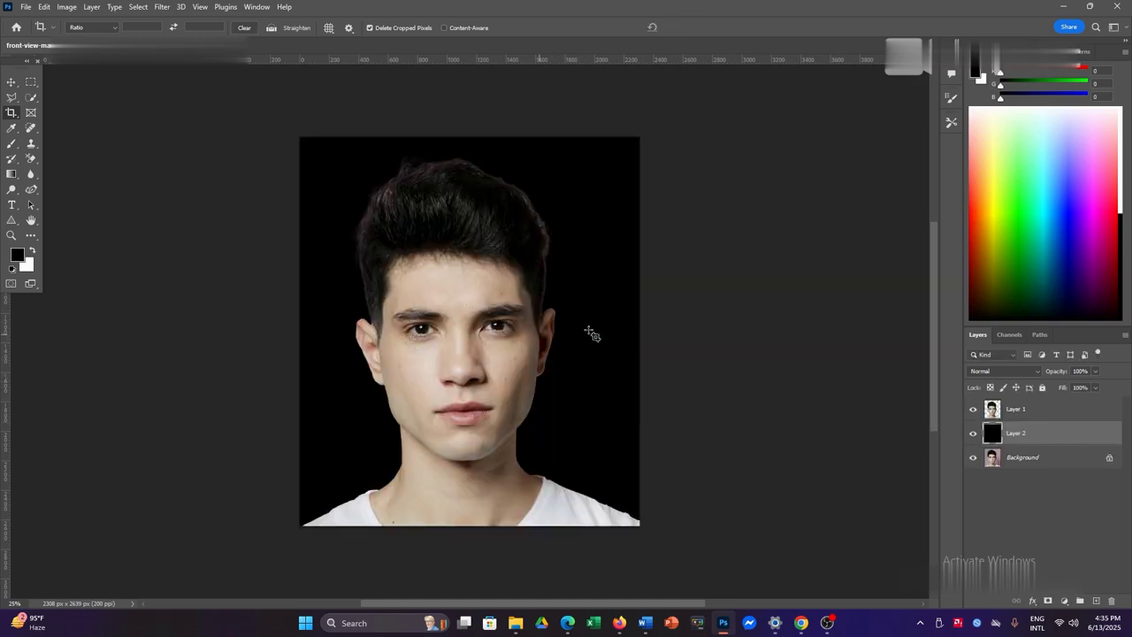
Add a new layer above the cutout and fill a rectangular selection covering the right half of the image with black.
{"action": "left_click", "coordinate": [974, 412]}
{"action": "left_click", "coordinate": [974, 411]}
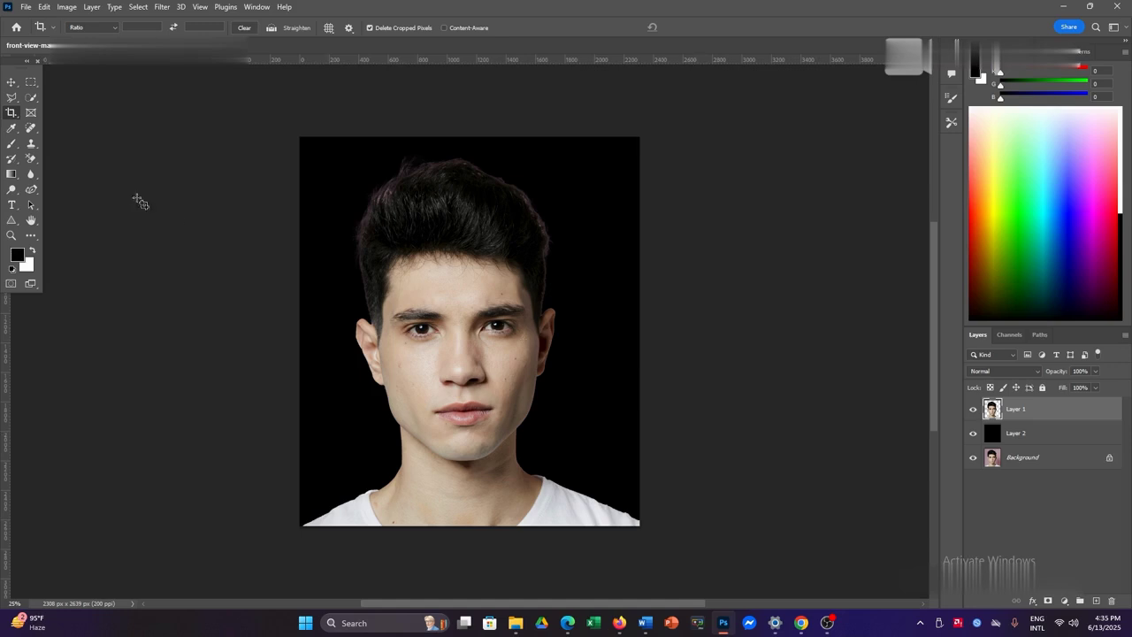
{"action": "left_click", "coordinate": [1097, 601]}
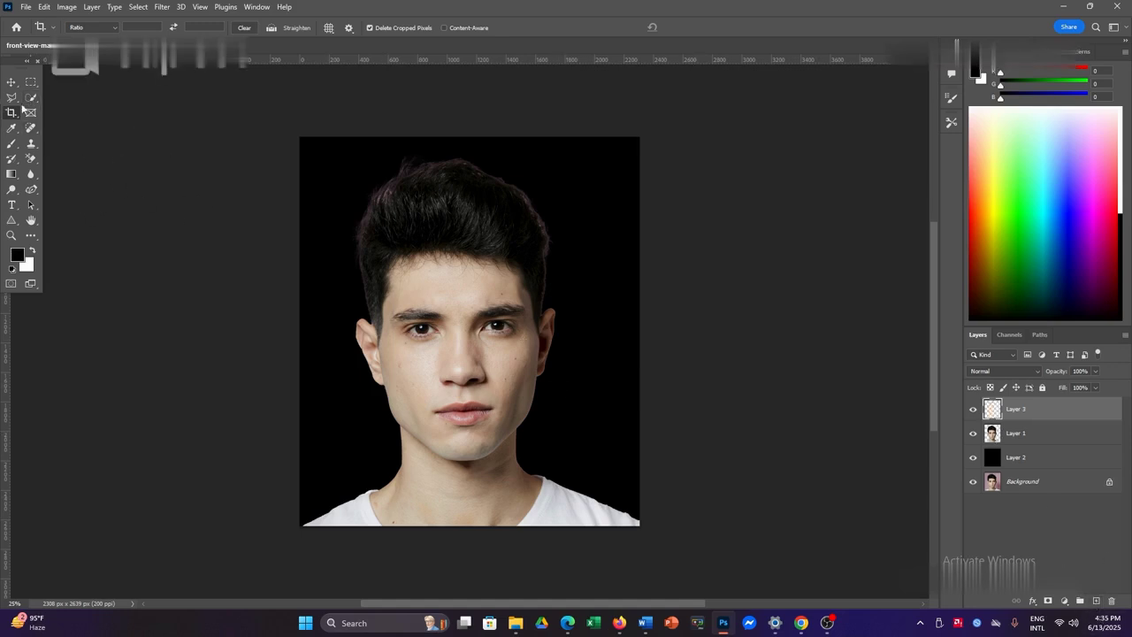
{"action": "left_click", "coordinate": [31, 81]}
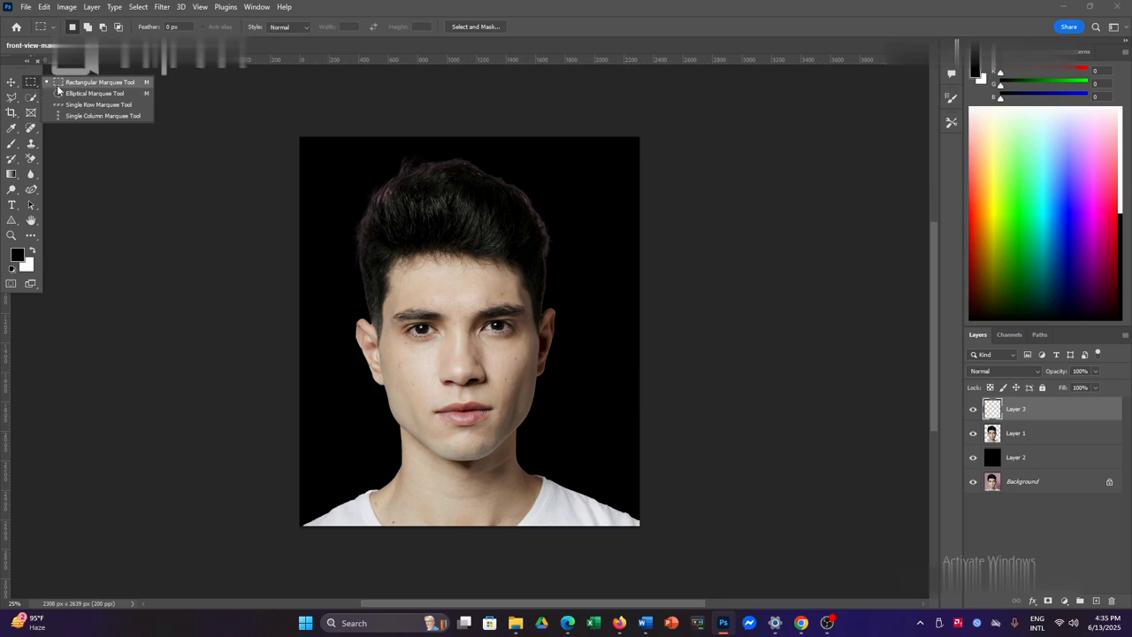
{"action": "left_click", "coordinate": [57, 86]}
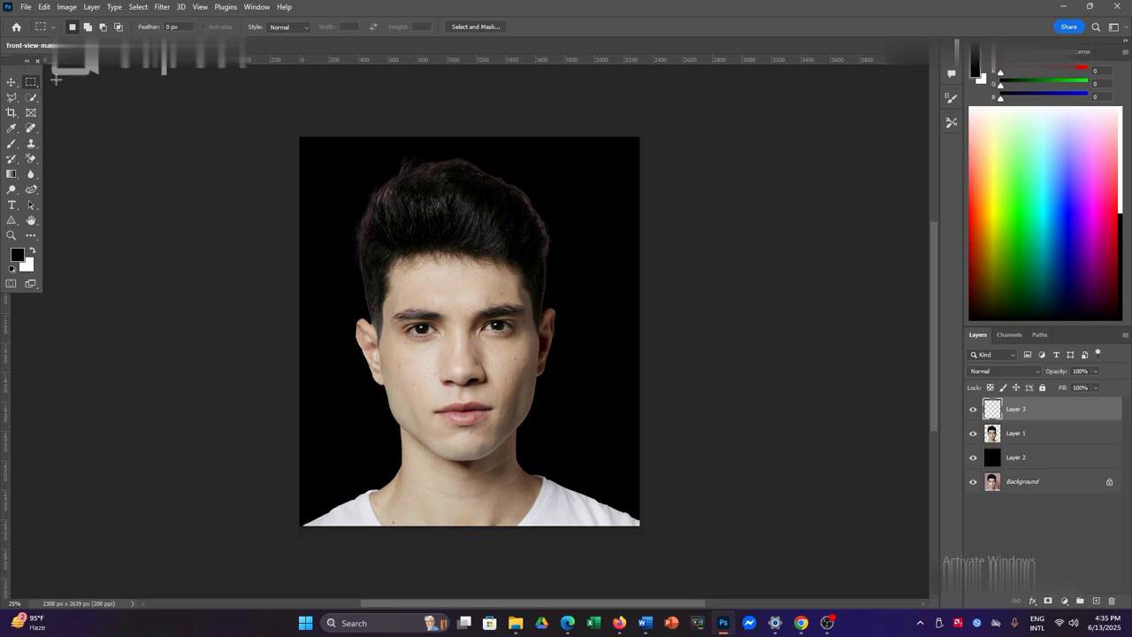
{"action": "left_click_drag", "start_coordinate": [453, 135], "coordinate": [627, 525]}
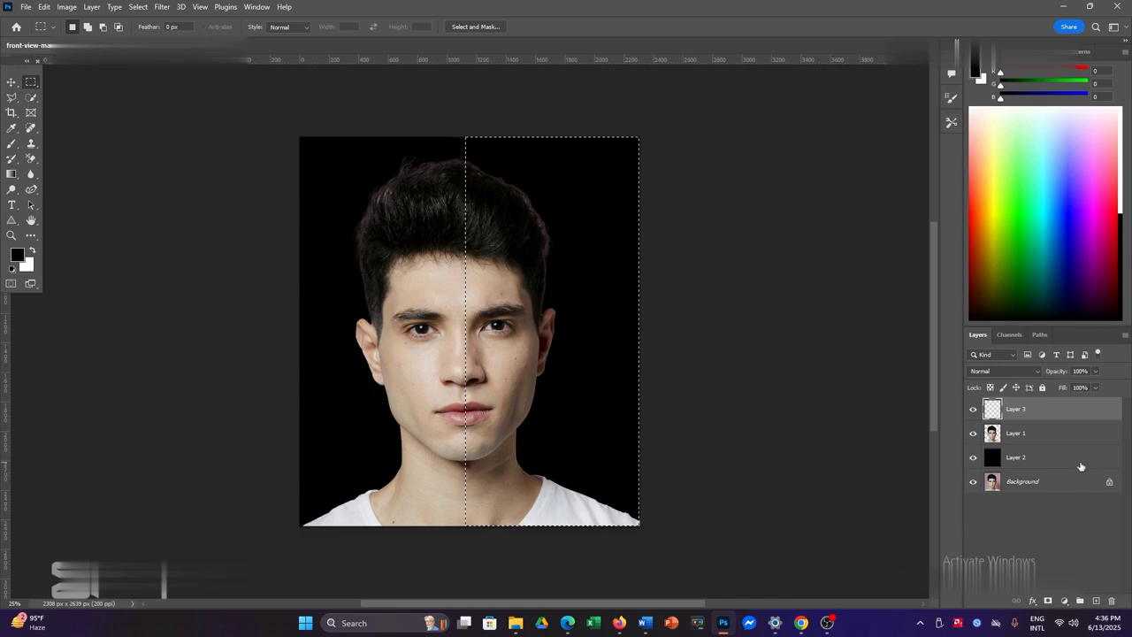
{"action": "key", "text": "alt+BackSpace"}
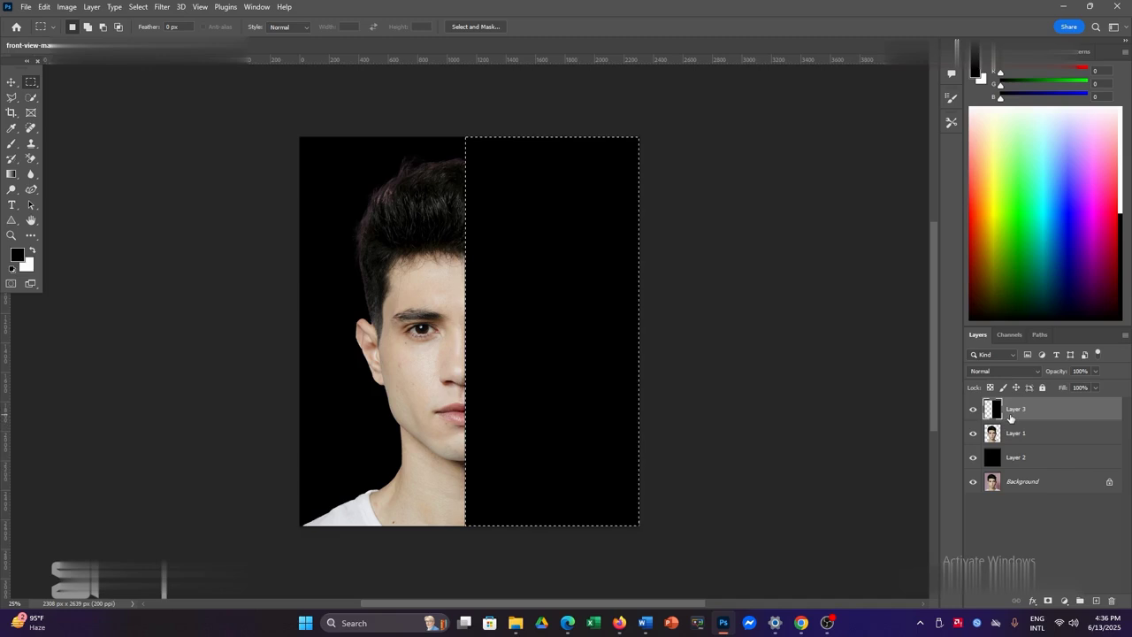
{"action": "key", "text": "ctrl+d"}
Draw a horizontal paragraph text box over the black half of the image and fit its edges to the canvas.
{"action": "left_click", "coordinate": [12, 205]}
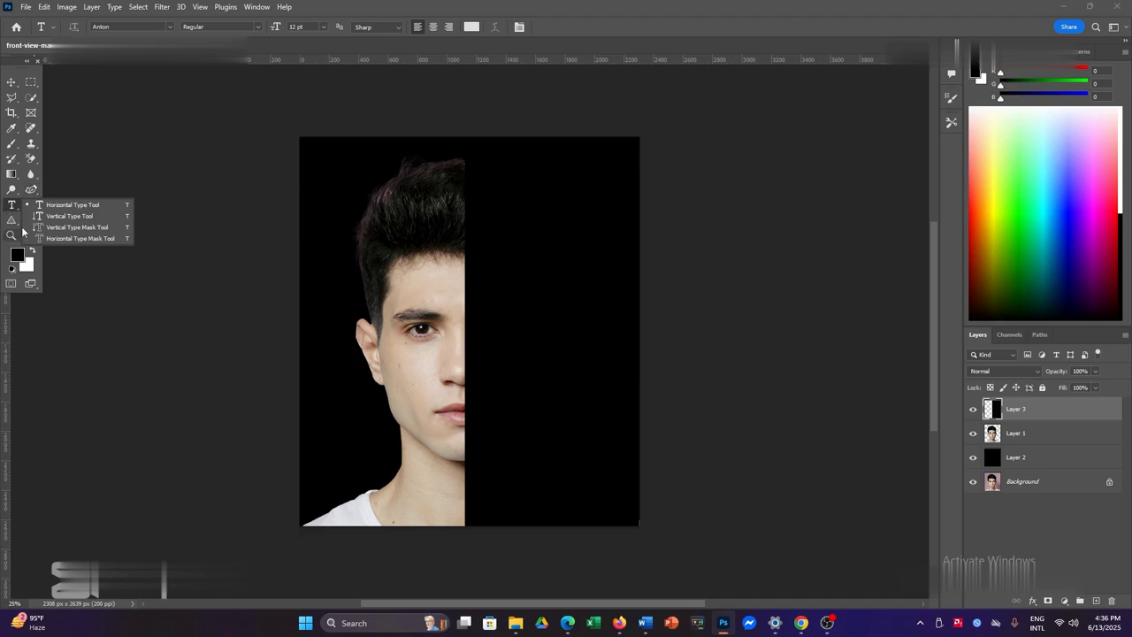
{"action": "left_click", "coordinate": [38, 205]}
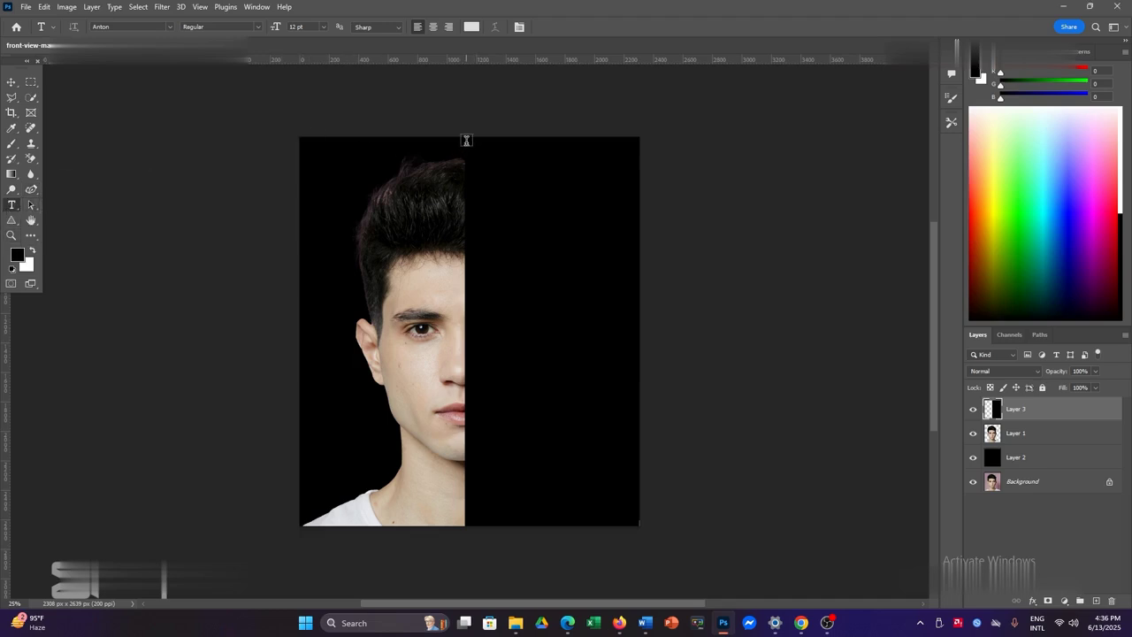
{"action": "left_click_drag", "start_coordinate": [467, 142], "coordinate": [638, 530]}
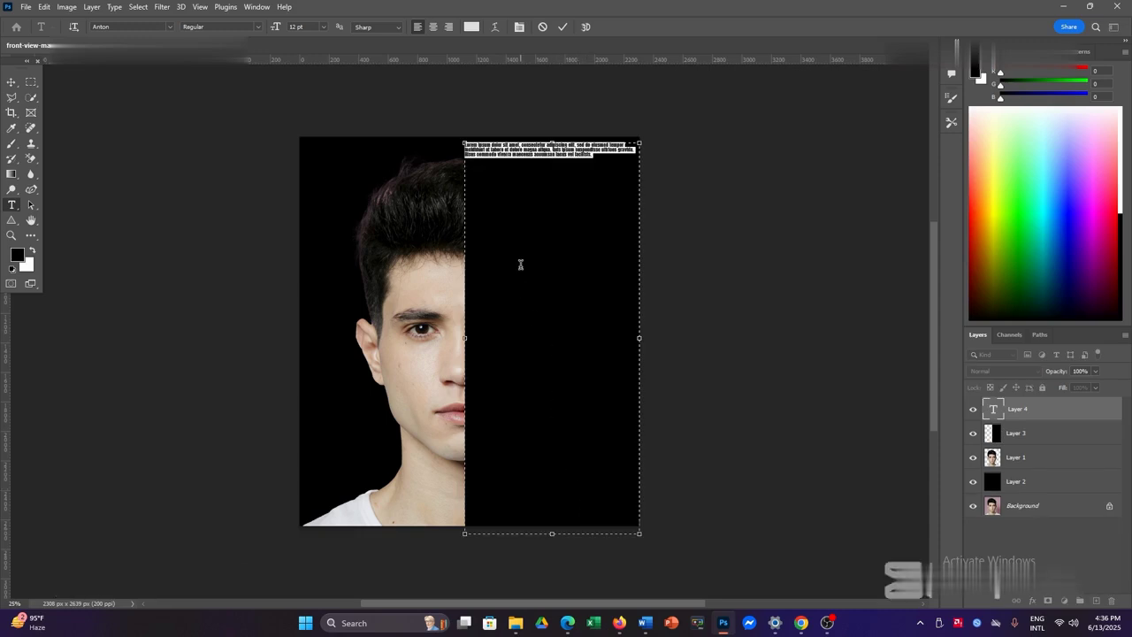
{"action": "left_click_drag", "start_coordinate": [552, 141], "coordinate": [552, 137]}
{"action": "left_click_drag", "start_coordinate": [639, 533], "coordinate": [638, 526]}
Paste repeated copies of the Lorem ipsum placeholder paragraph into the text box until it is nearly full.
{"action": "left_click", "coordinate": [600, 158]}
{"action": "key", "text": "ctrl+a"}
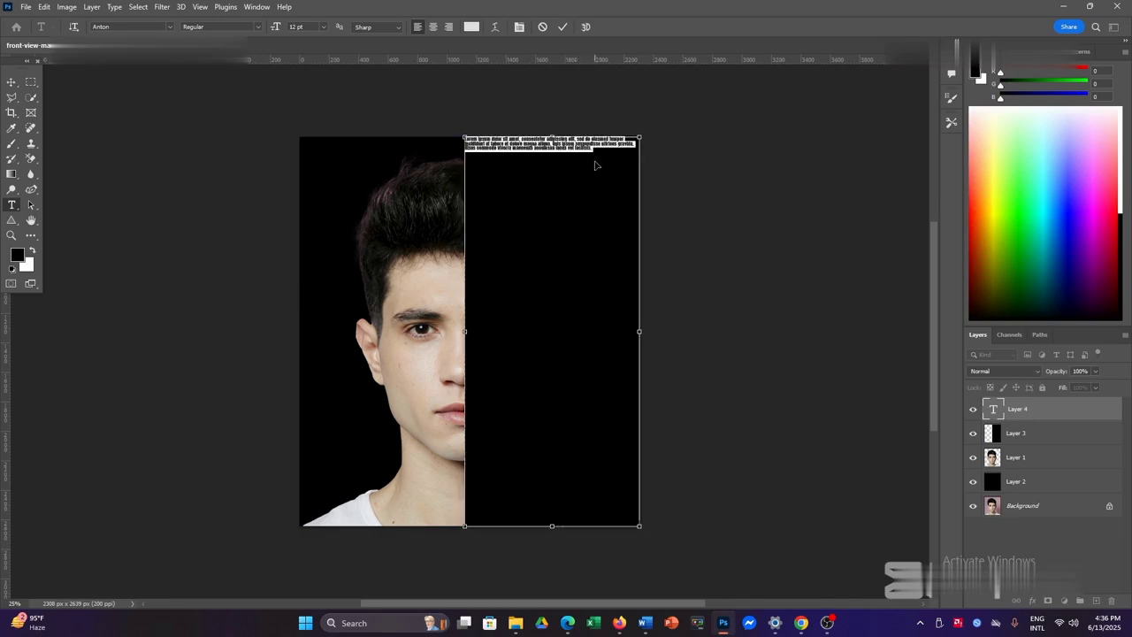
{"action": "left_click", "coordinate": [600, 160]}
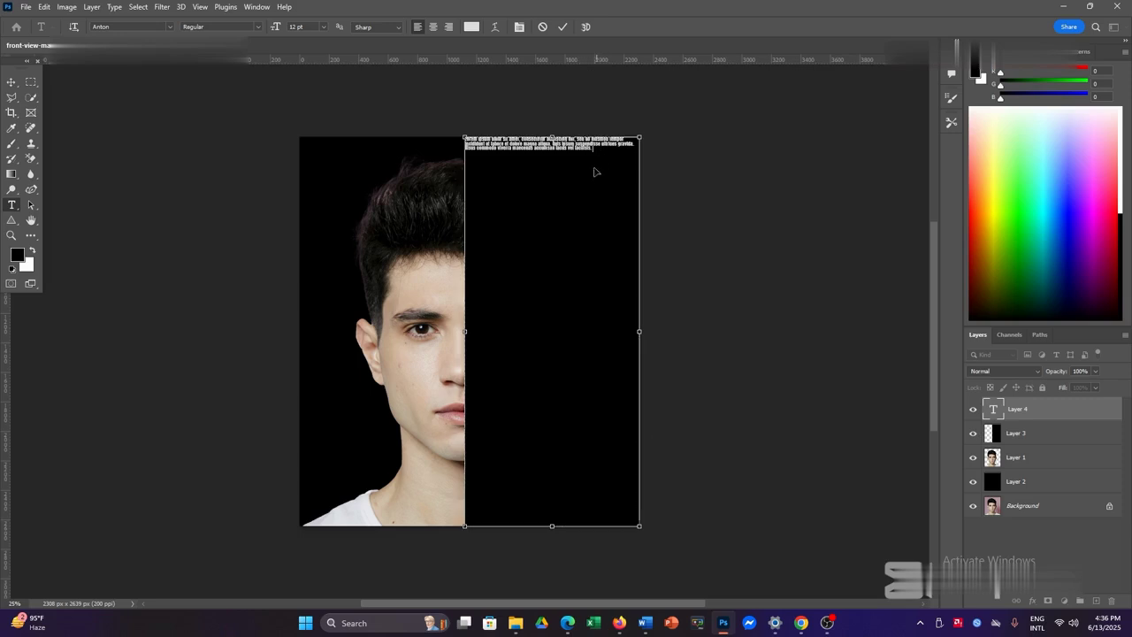
{"action": "key", "text": "ctrl+v"}
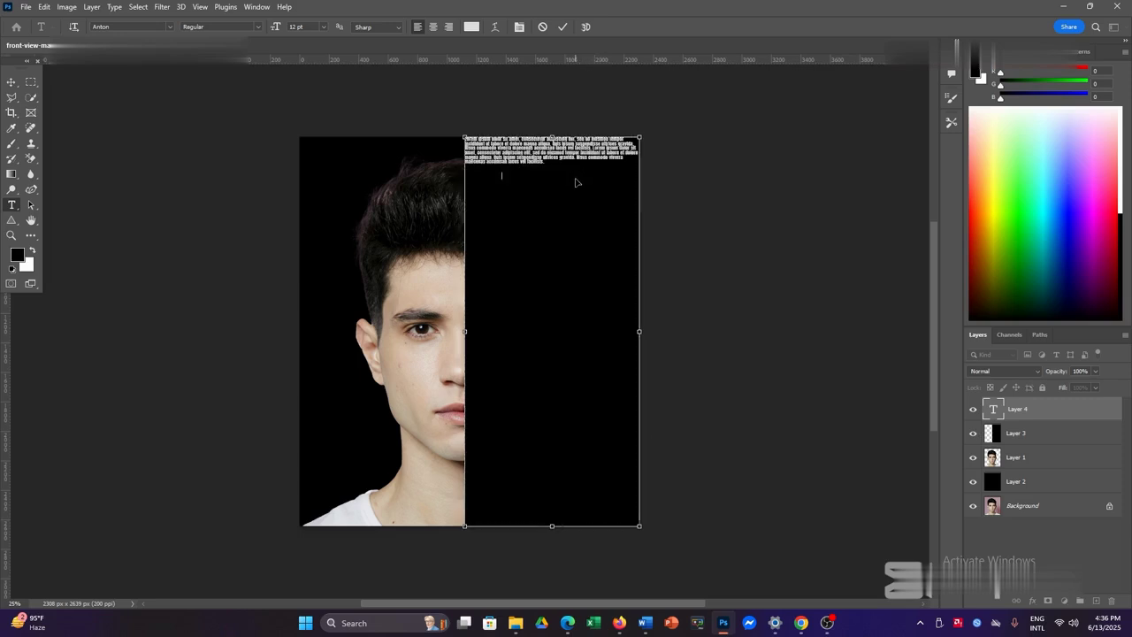
{"action": "key", "text": "ctrl+v"}
{"action": "key", "text": "ctrl+v"}
{"action": "key", "text": "ctrl+v"}
{"action": "key", "text": "ctrl+v"}
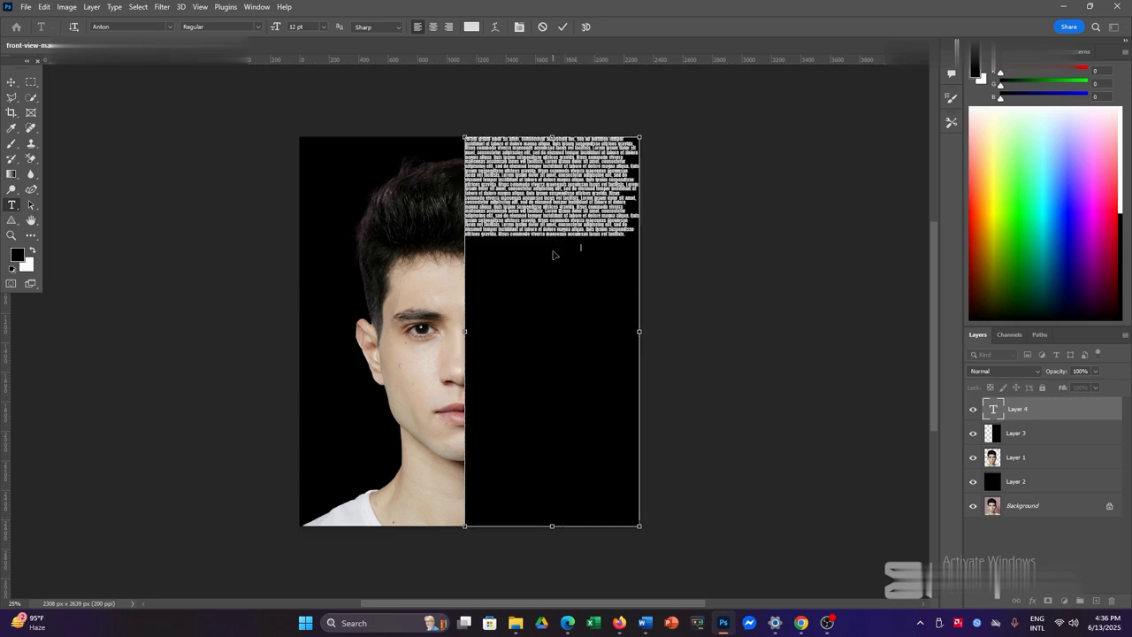
{"action": "key", "text": "ctrl+v"}
{"action": "key", "text": "ctrl+v"}
{"action": "key", "text": "ctrl+v"}
{"action": "key", "text": "ctrl+v"}
{"action": "key", "text": "ctrl+v"}
{"action": "key", "text": "ctrl+v"}
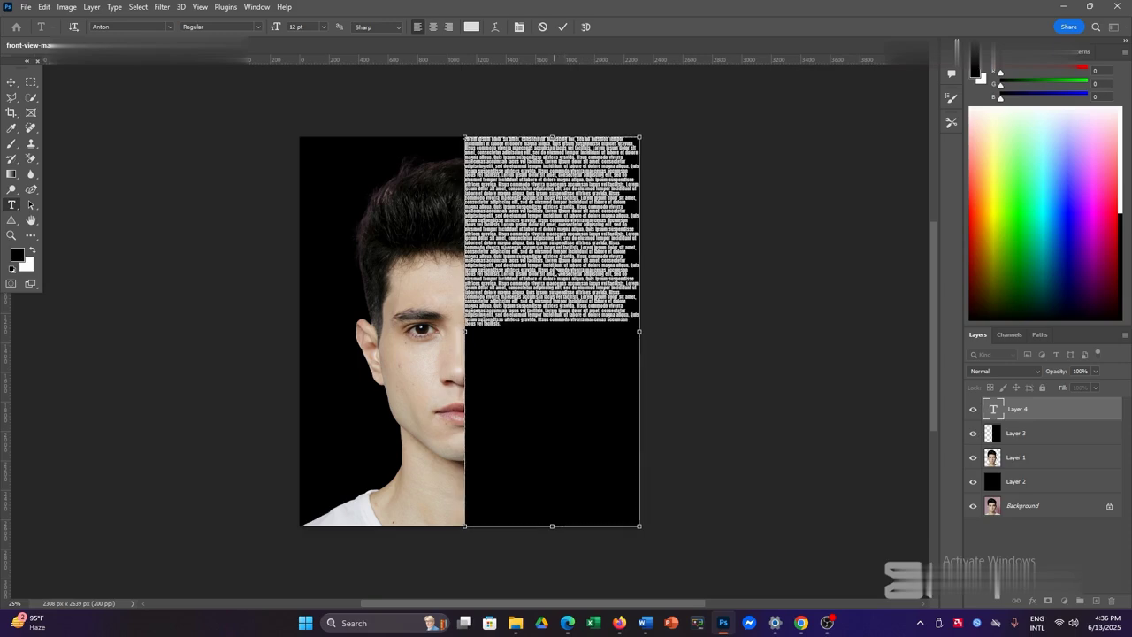
{"action": "key", "text": "ctrl+a"}
{"action": "left_click", "coordinate": [531, 323]}
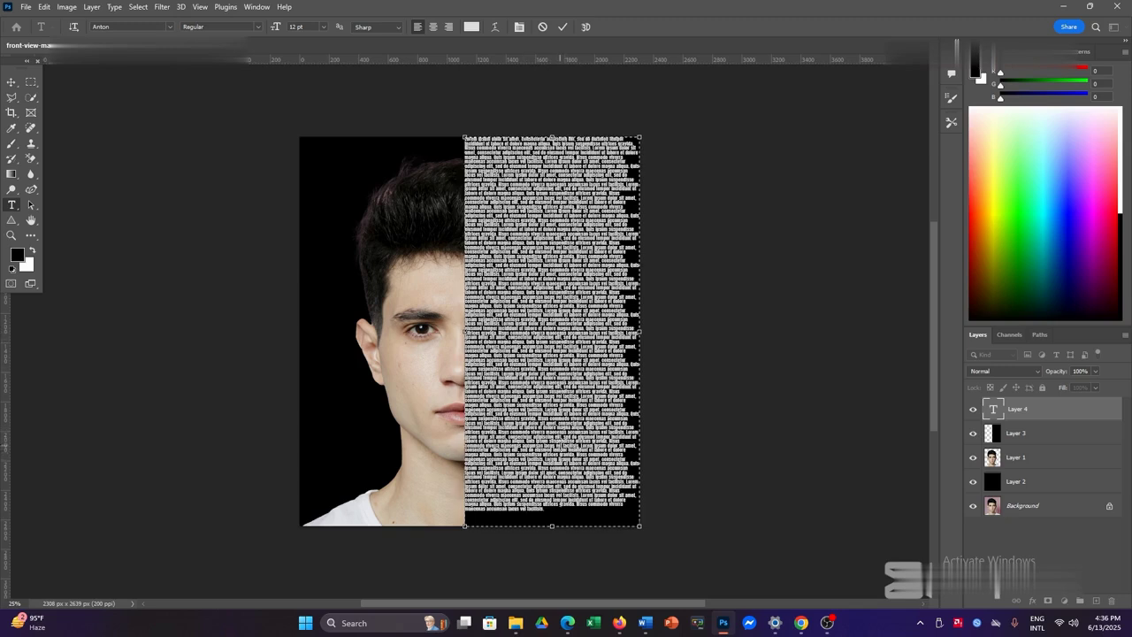
Copy the last lines of the placeholder text and paste them at its end to fill the remaining gap.
{"action": "left_click_drag", "start_coordinate": [547, 510], "coordinate": [466, 485]}
{"action": "key", "text": "ctrl+c"}
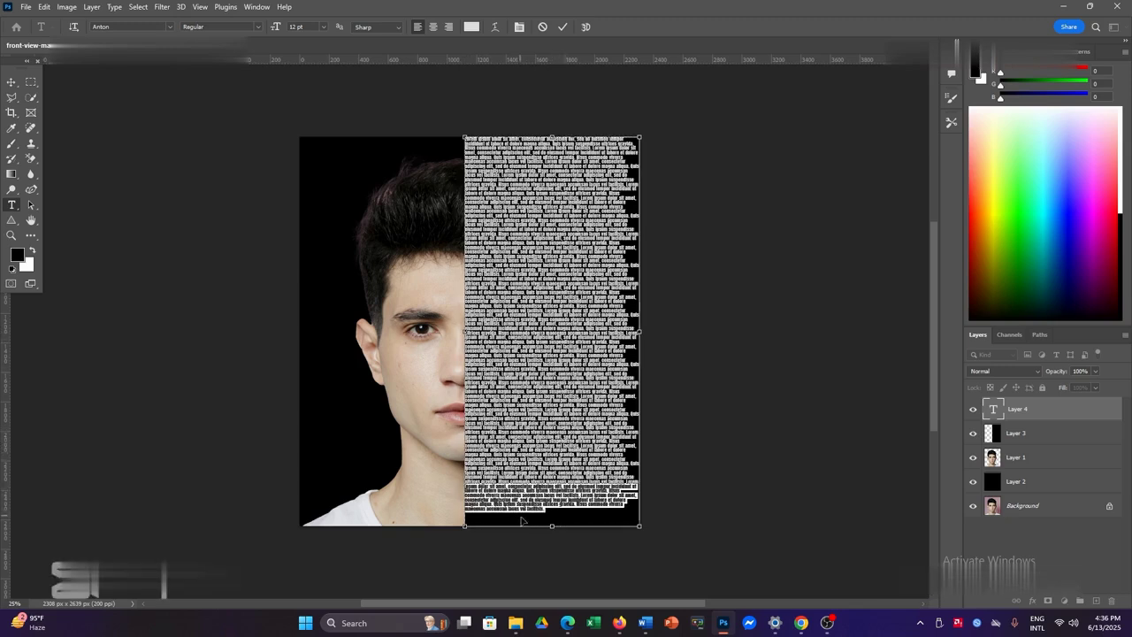
{"action": "left_click", "coordinate": [559, 510]}
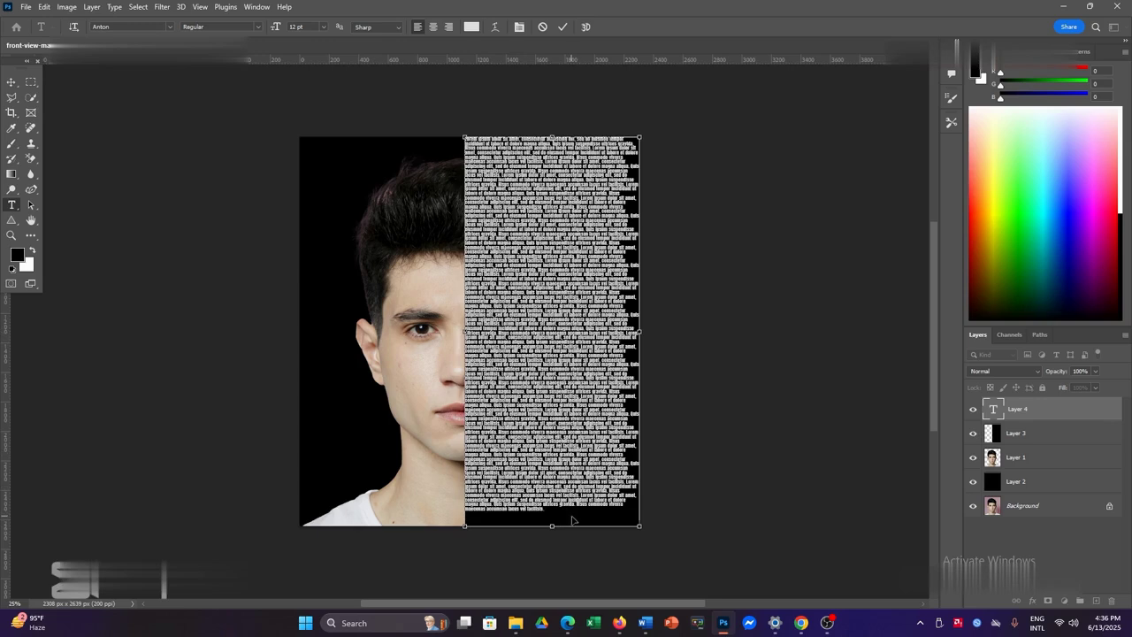
{"action": "key", "text": "ctrl+v"}
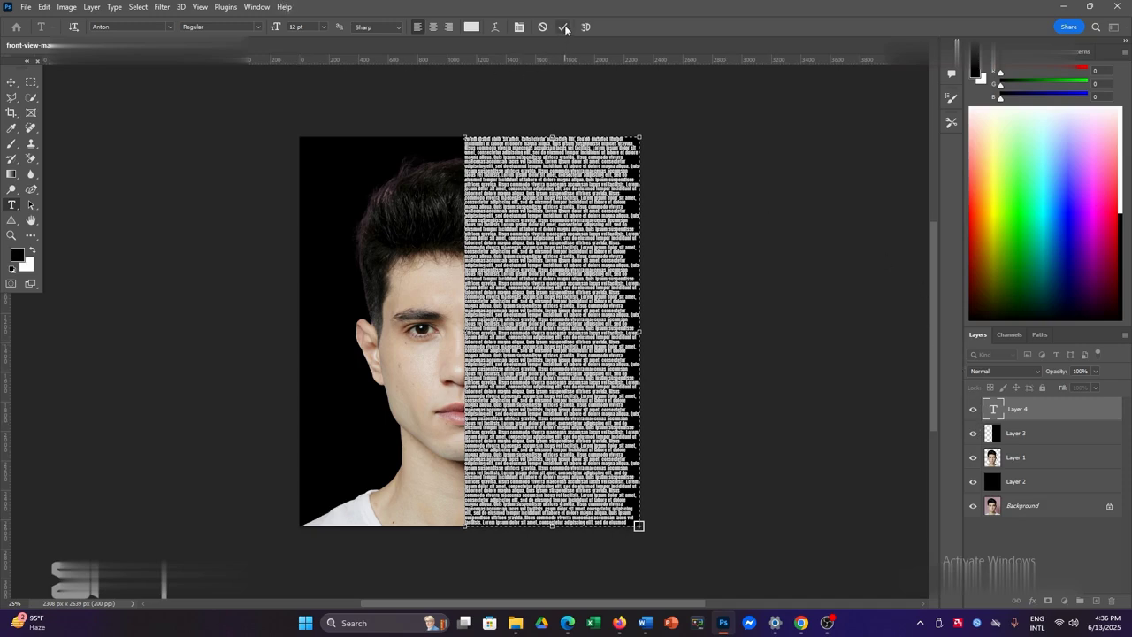
Display the character settings for the placeholder text, browse the fonts and commit the text.
{"action": "left_click", "coordinate": [257, 7]}
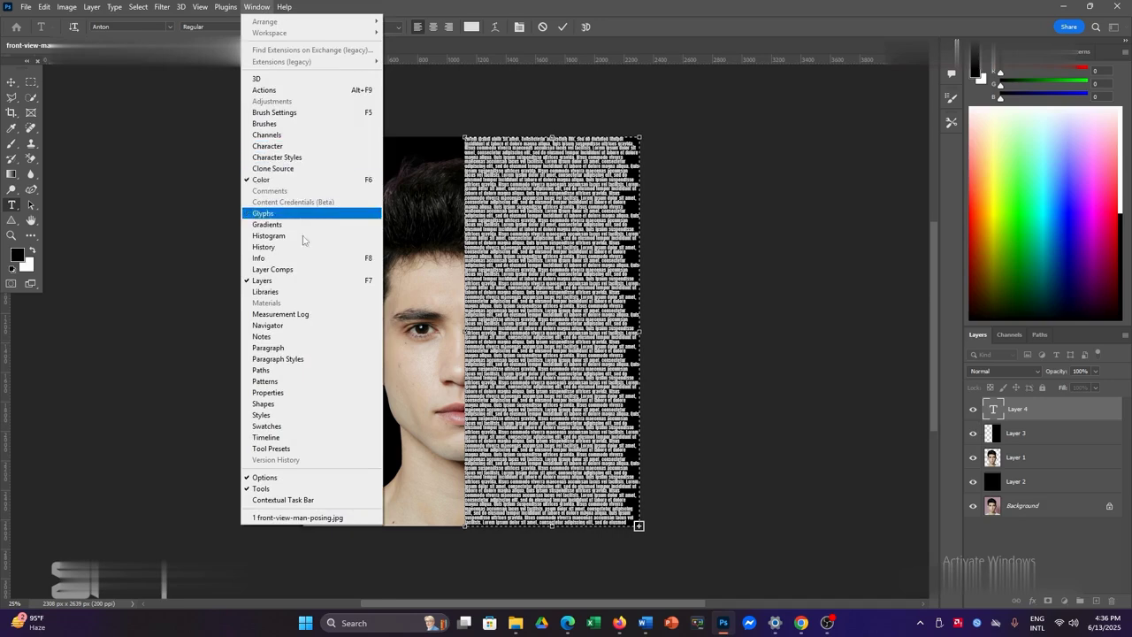
{"action": "left_click", "coordinate": [348, 349]}
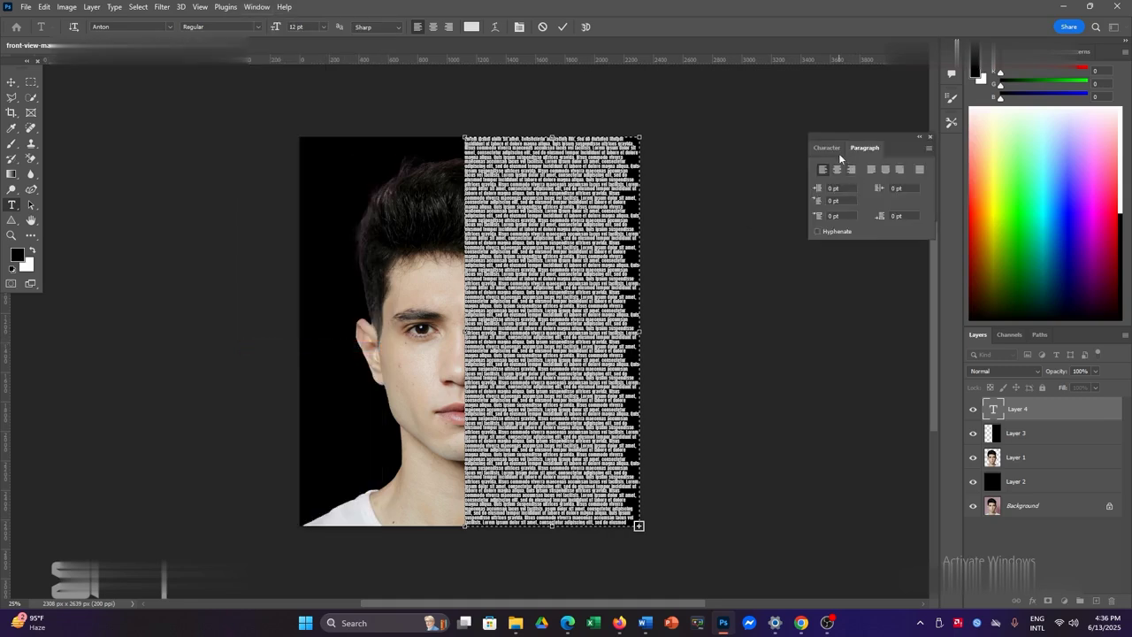
{"action": "left_click", "coordinate": [829, 149]}
{"action": "left_click", "coordinate": [874, 170]}
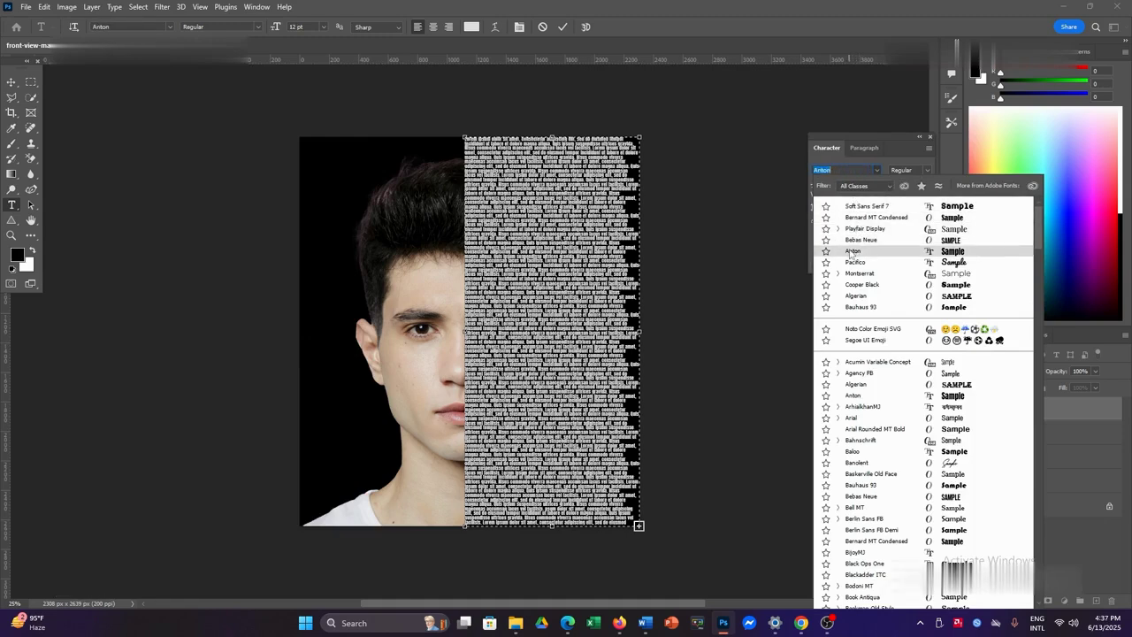
{"action": "left_click", "coordinate": [758, 194]}
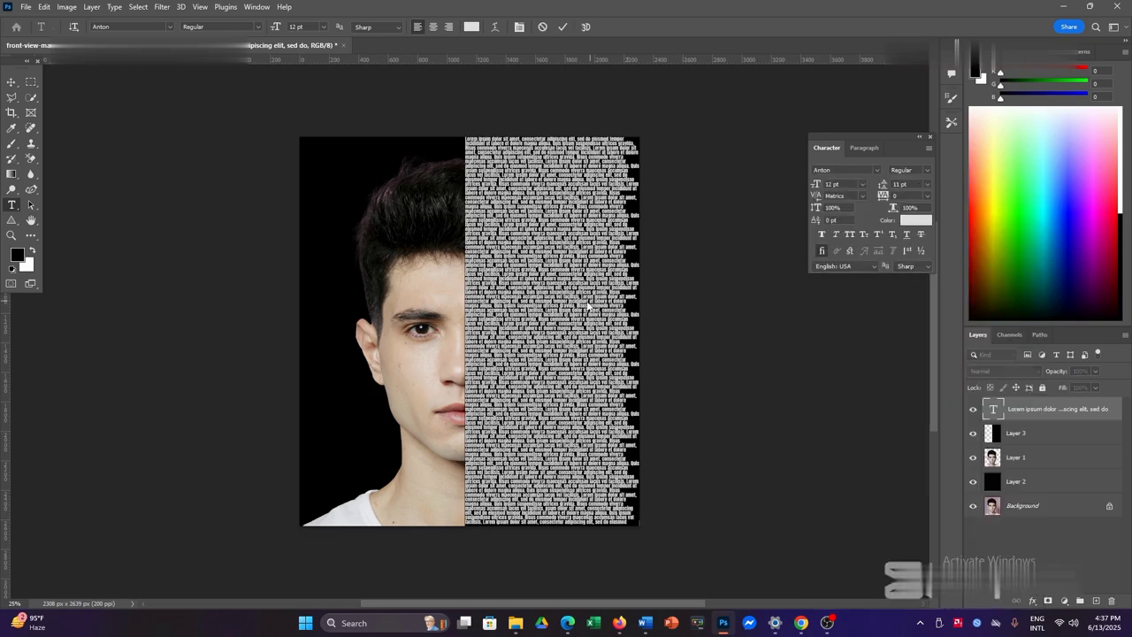
Reopen the long placeholder paragraph for editing and set the font size of all its text to 11 pt.
{"action": "left_click", "coordinate": [610, 273]}
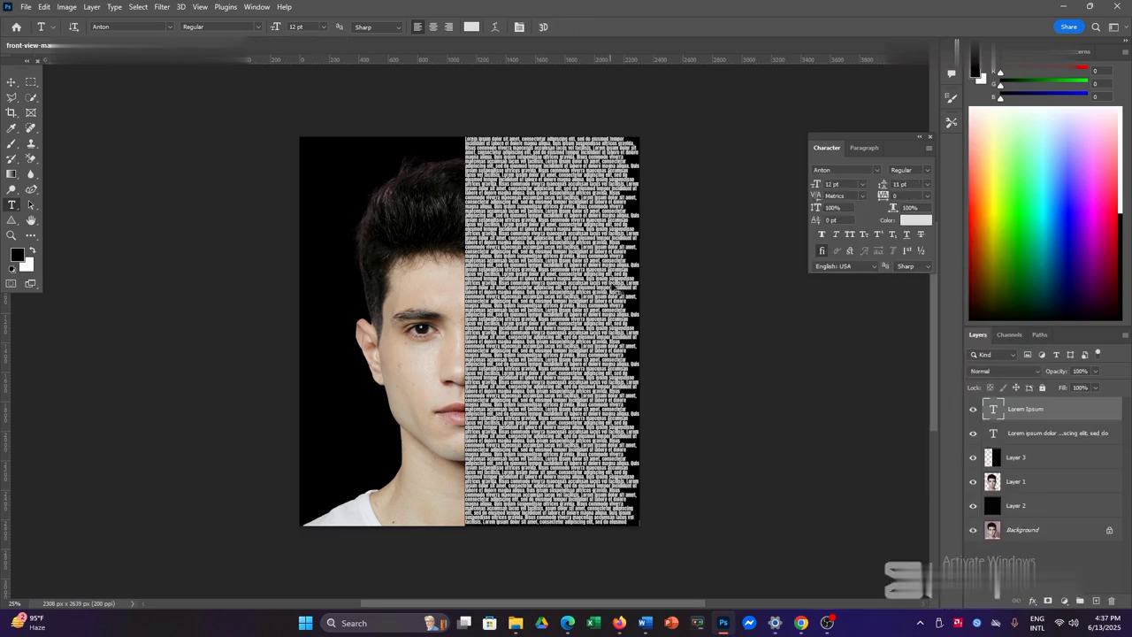
{"action": "left_click", "coordinate": [611, 269]}
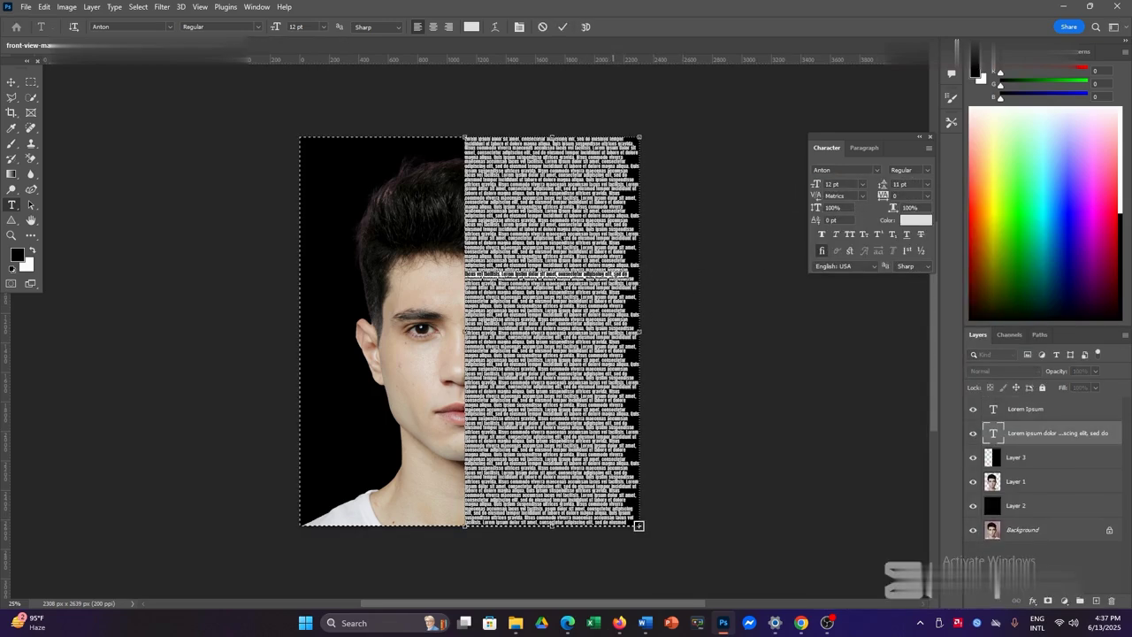
{"action": "key", "text": "ctrl+a"}
{"action": "left_click", "coordinate": [863, 184]}
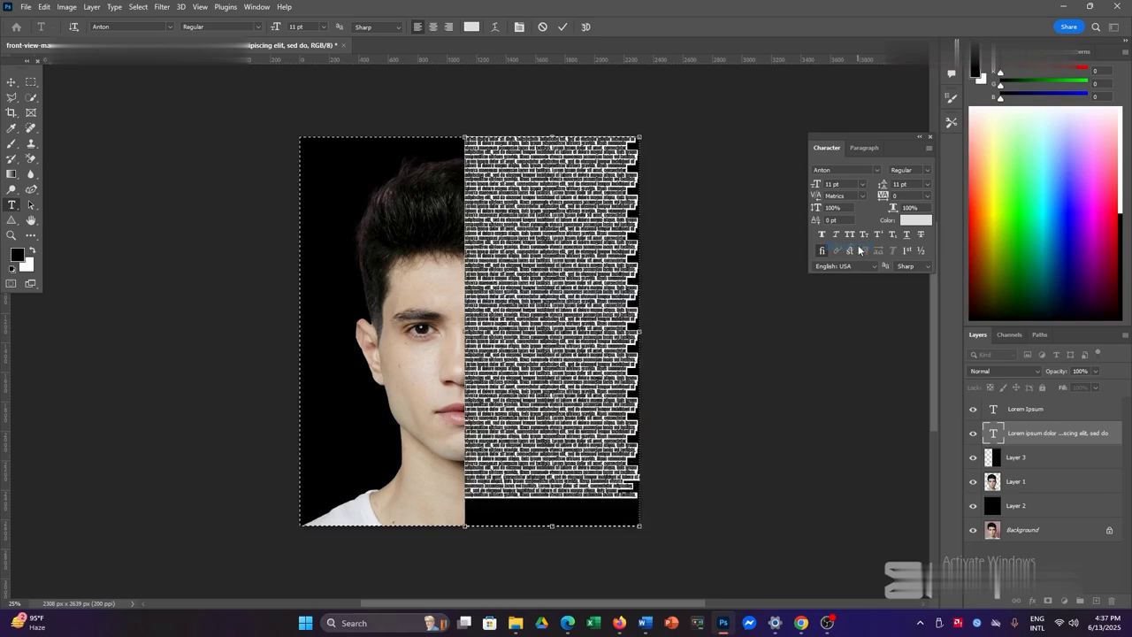
Try 12 pt and 10 pt leading on the placeholder text and set it back to 11 pt.
{"action": "left_click", "coordinate": [927, 183]}
{"action": "left_click", "coordinate": [916, 256]}
{"action": "left_click", "coordinate": [927, 186]}
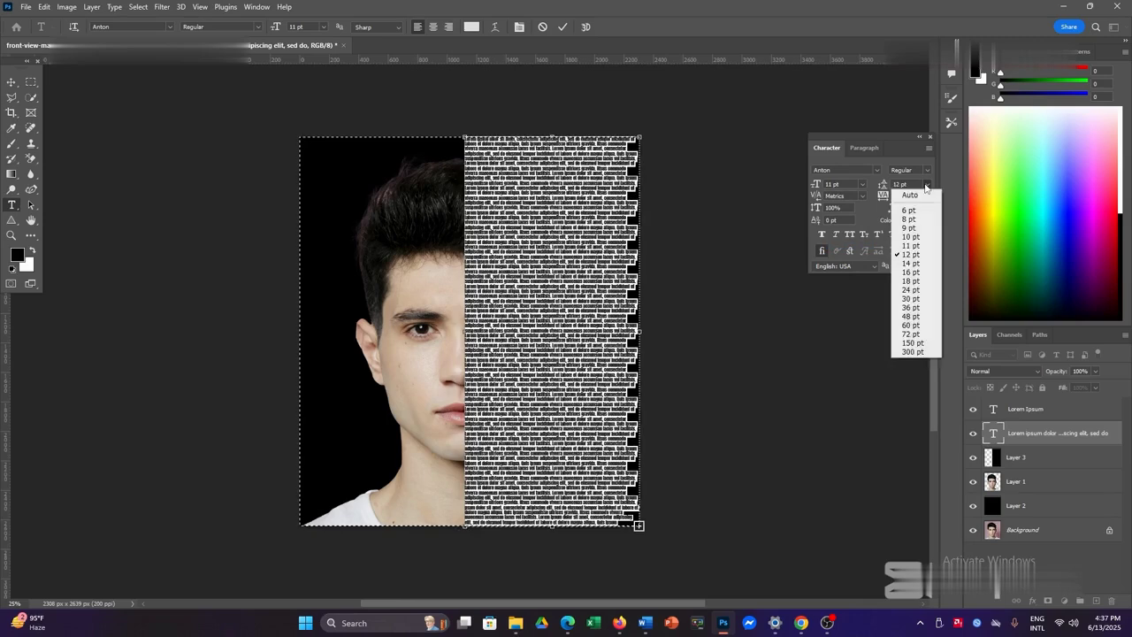
{"action": "left_click", "coordinate": [914, 237]}
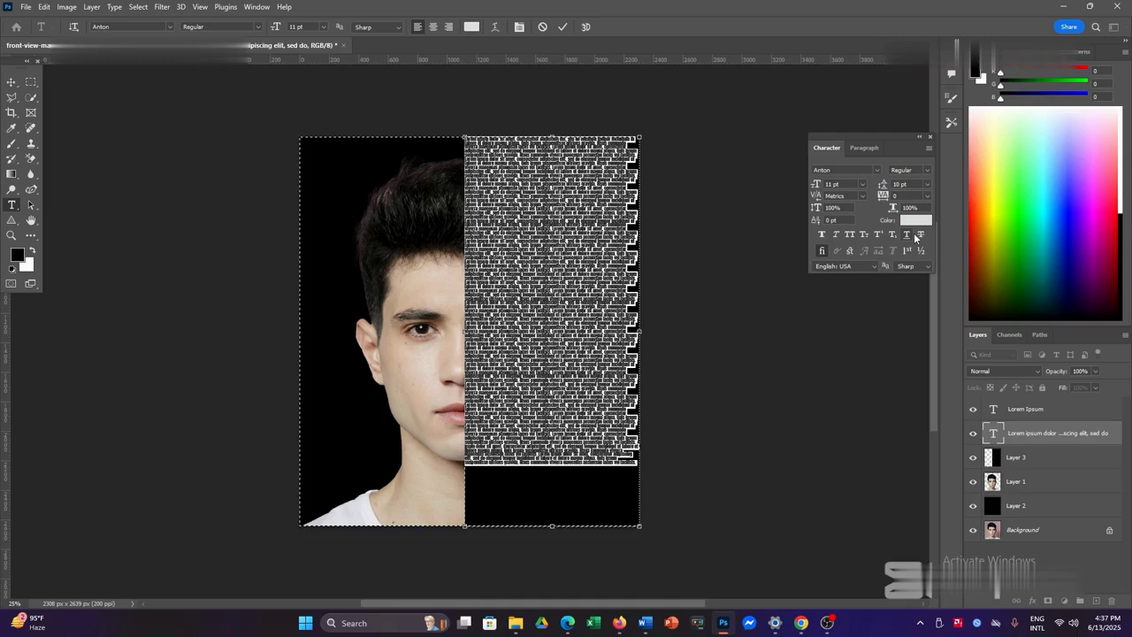
{"action": "left_click", "coordinate": [928, 186]}
{"action": "left_click", "coordinate": [914, 246]}
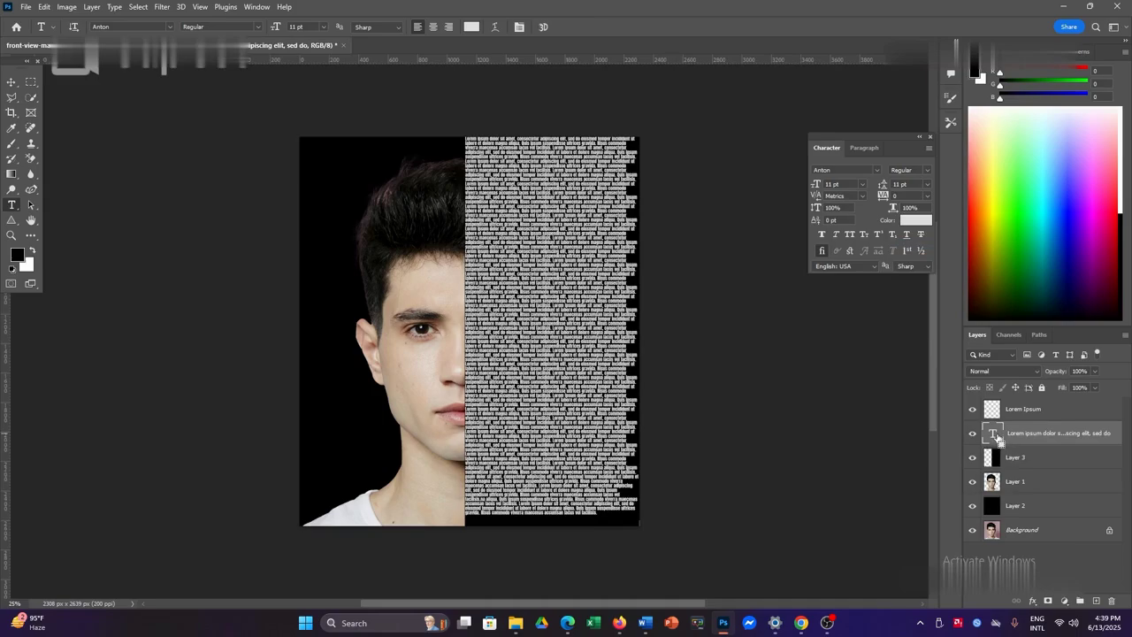
Load the placeholder text as a selection, hide its layer, cut the letters out of the black half on Layer 3, and deselect.
{"action": "left_click", "coordinate": [995, 435], "text": "ctrl"}
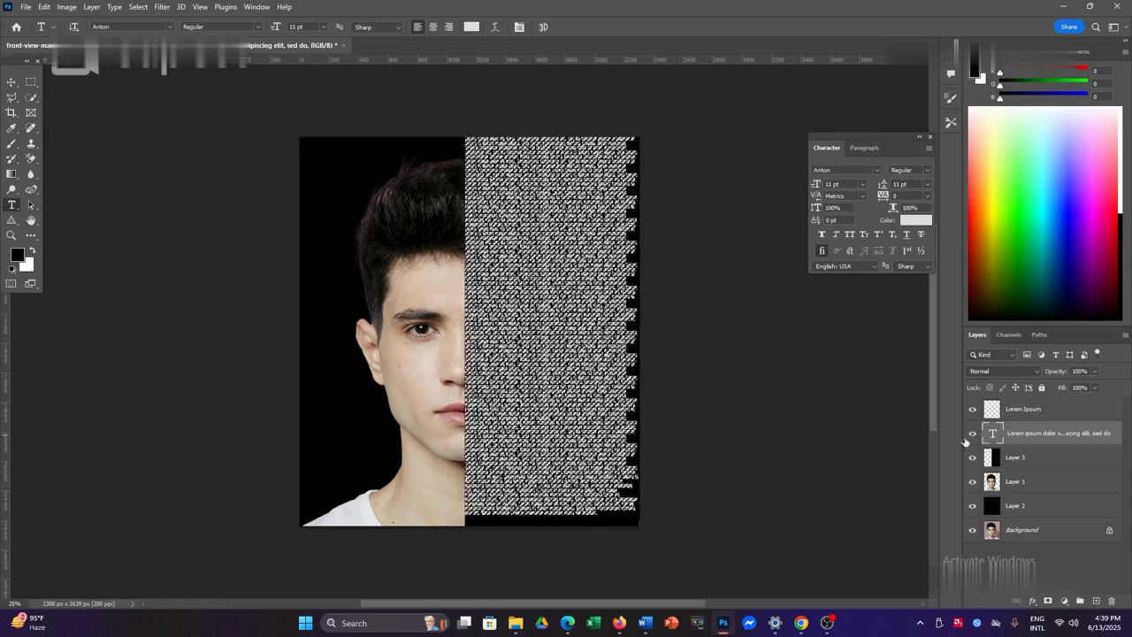
{"action": "left_click", "coordinate": [974, 433]}
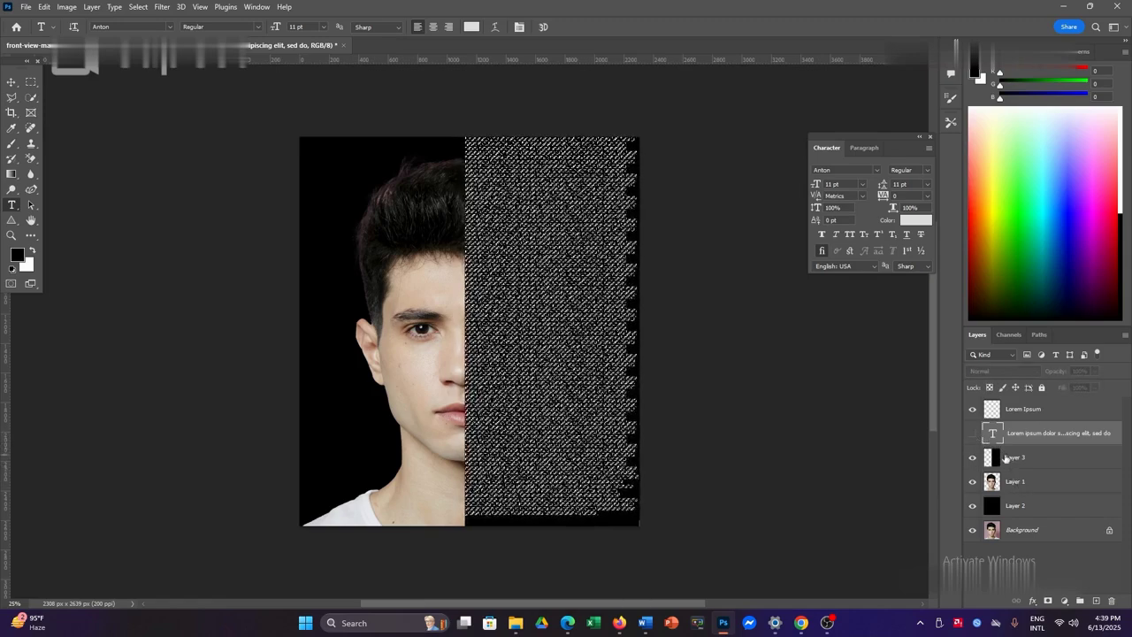
{"action": "left_click", "coordinate": [1005, 458]}
{"action": "key", "text": "Delete"}
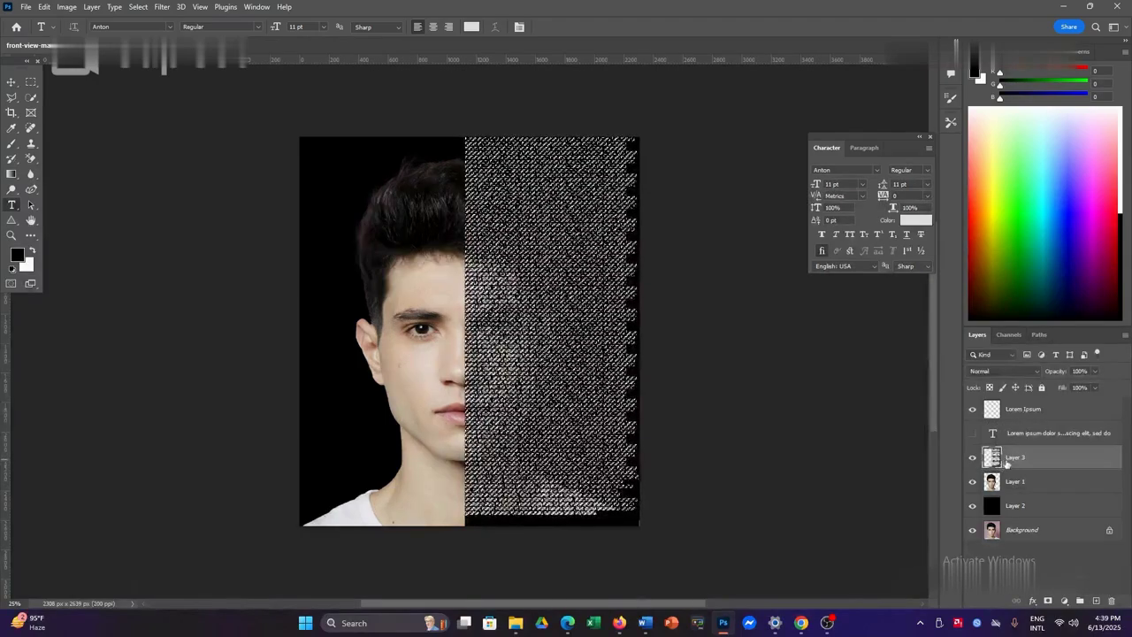
{"action": "key", "text": "ctrl+d"}
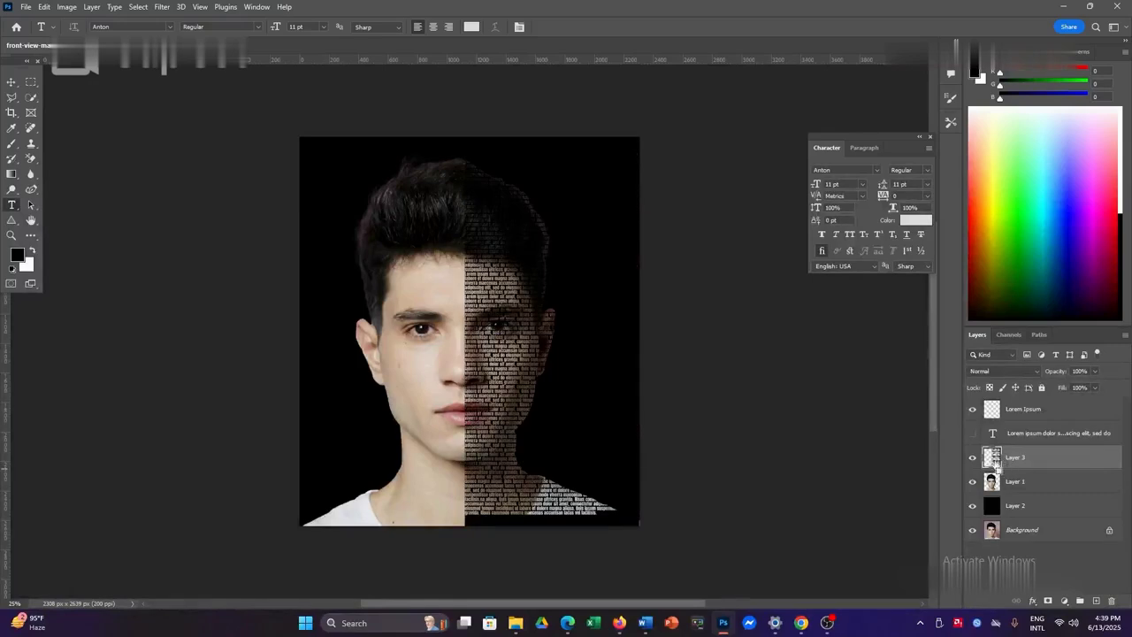
Move the black backing layer about 11 px right, nudge the man's cutout slightly right, and shift the text-cut black layer down to the canvas's lower edge.
{"action": "left_click", "coordinate": [12, 82]}
{"action": "left_click_drag", "start_coordinate": [534, 395], "coordinate": [545, 398]}
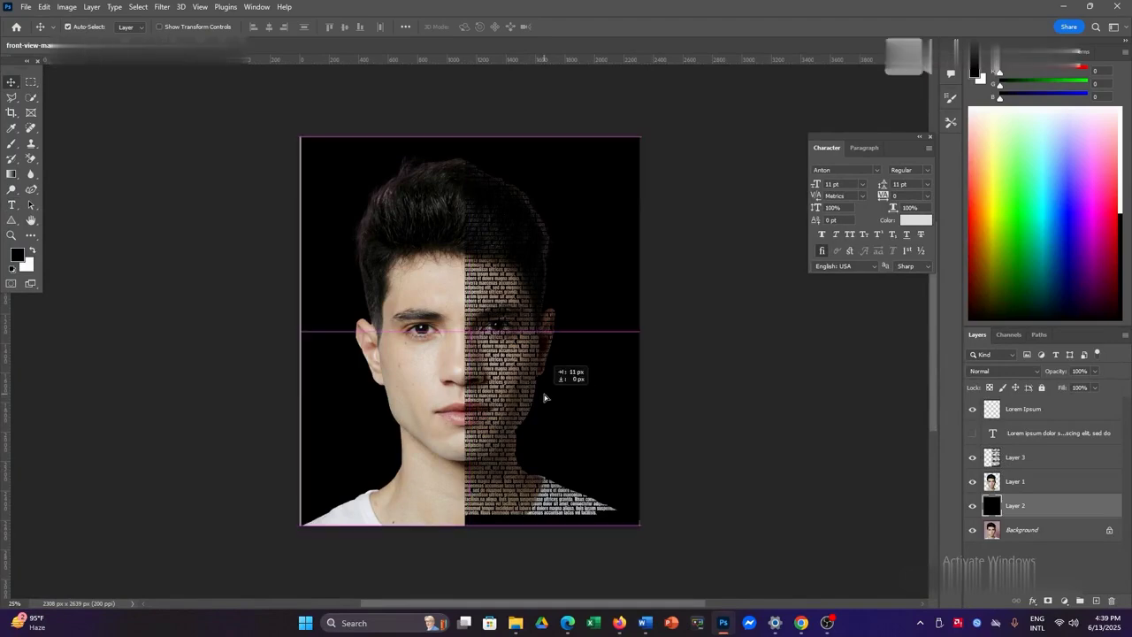
{"action": "left_click_drag", "start_coordinate": [452, 451], "coordinate": [454, 450]}
{"action": "left_click_drag", "start_coordinate": [518, 488], "coordinate": [520, 518]}
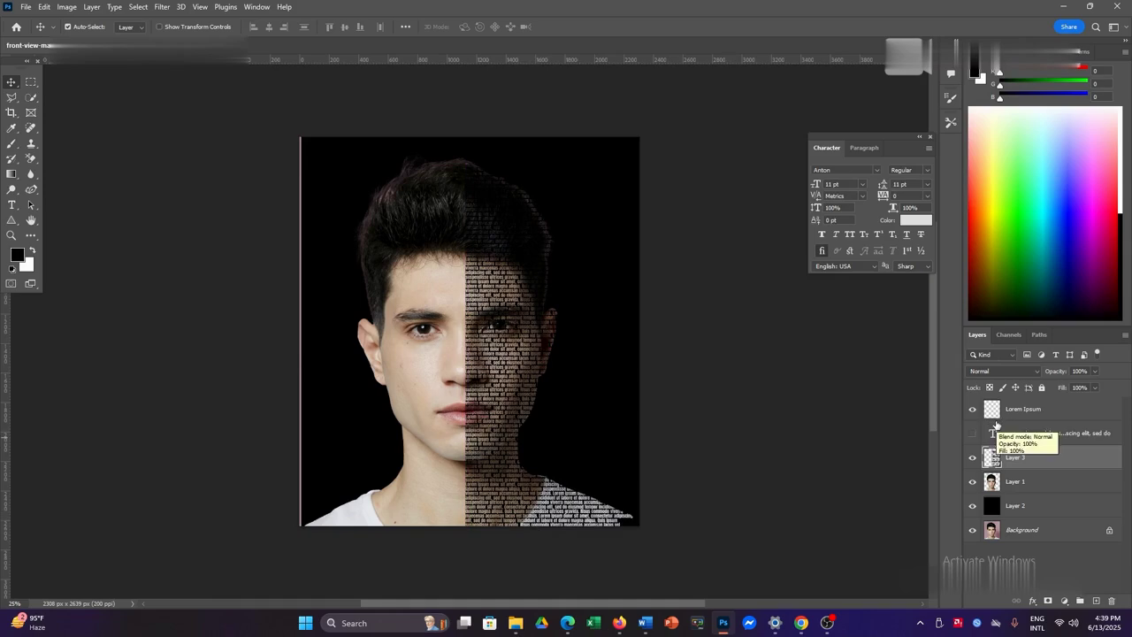
Select the stray empty Lorem Ipsum layer above the hidden paragraph text layer.
{"action": "left_click", "coordinate": [1004, 432]}
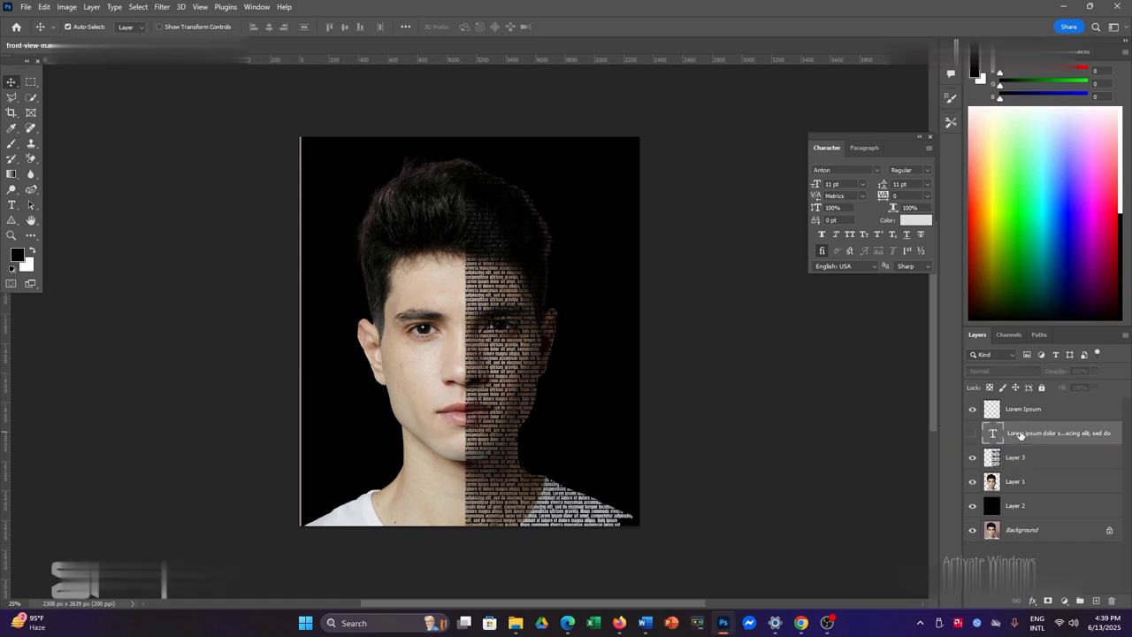
{"action": "left_click", "coordinate": [1017, 414]}
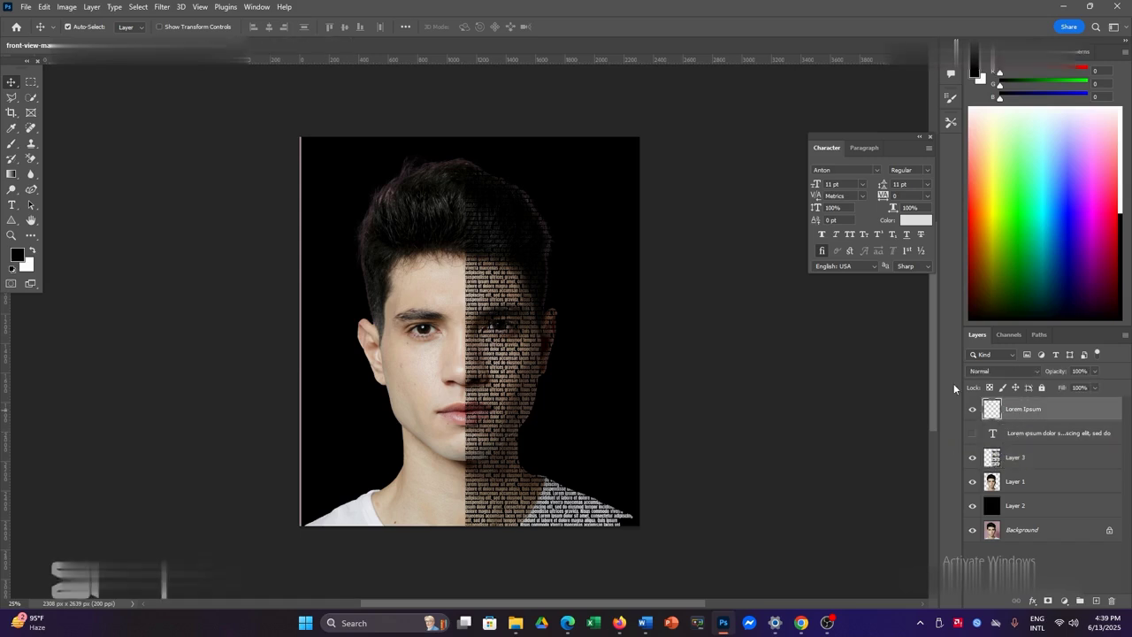